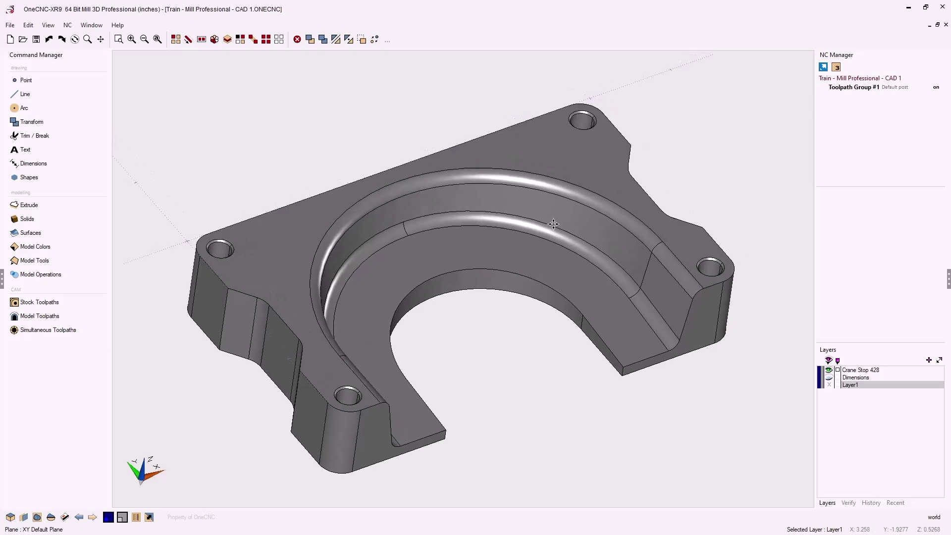
- From the top view, draw a rectangle about 5.375 by 3.375 inches around the whole part, leaving a margin on every side
{"action": "right_click", "coordinate": [560, 278]}
{"action": "left_click", "coordinate": [562, 280]}
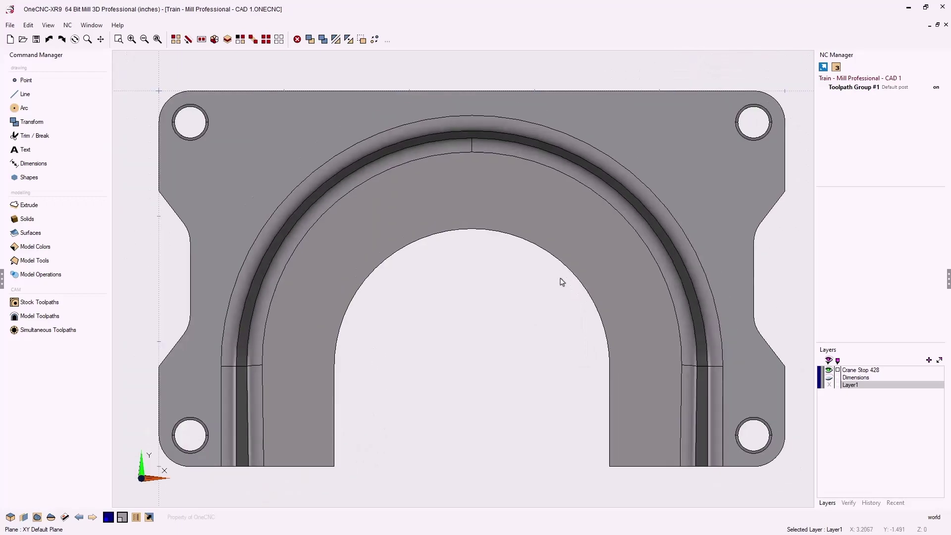
{"action": "middle_click_drag", "start_coordinate": [563, 272], "coordinate": [546, 277]}
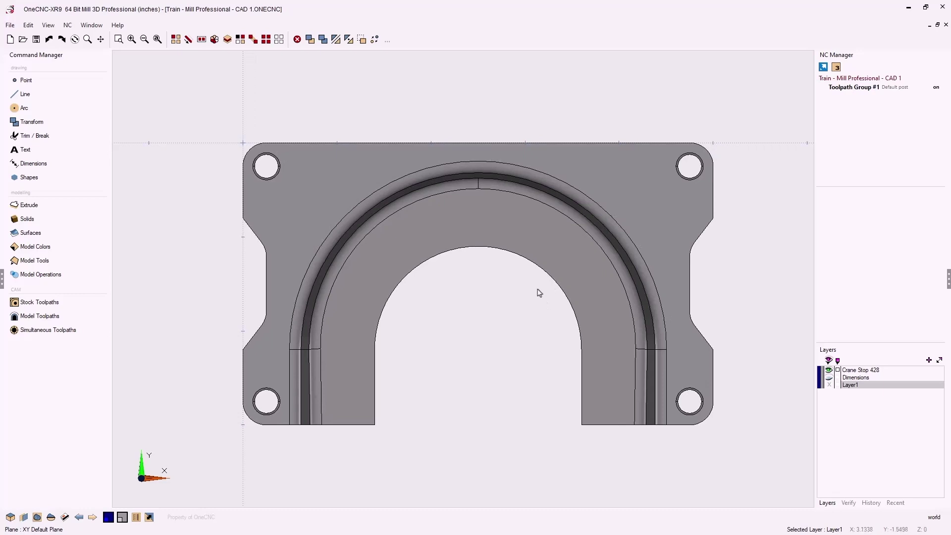
{"action": "left_click", "coordinate": [33, 99]}
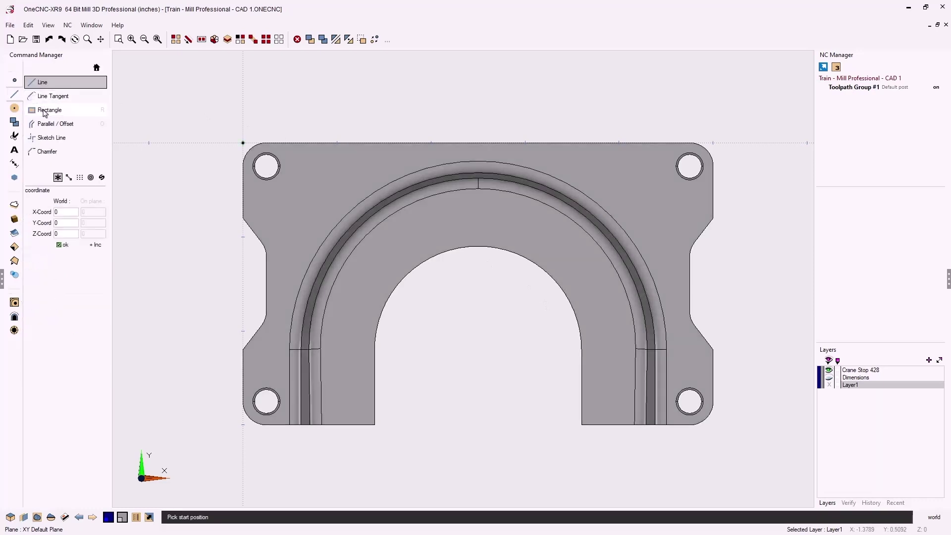
{"action": "left_click", "coordinate": [45, 111]}
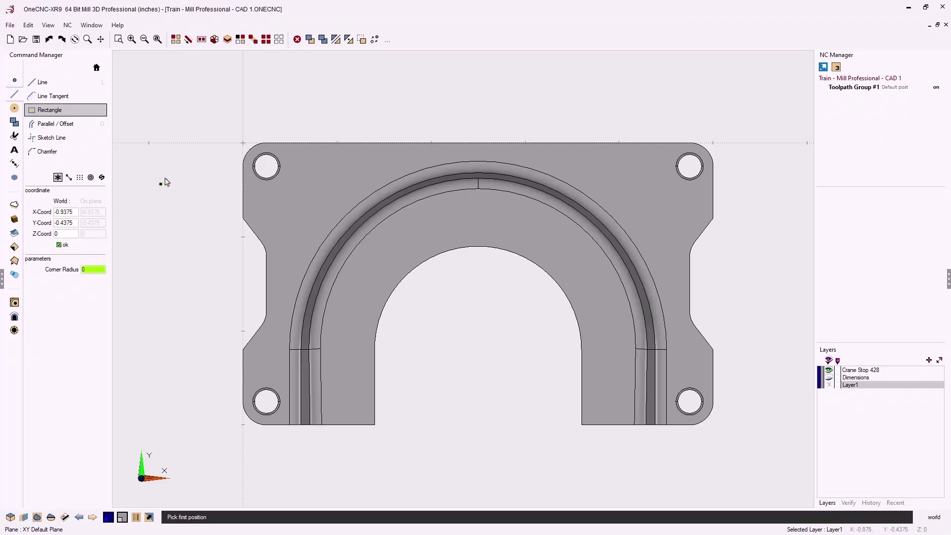
{"action": "left_click", "coordinate": [225, 125]}
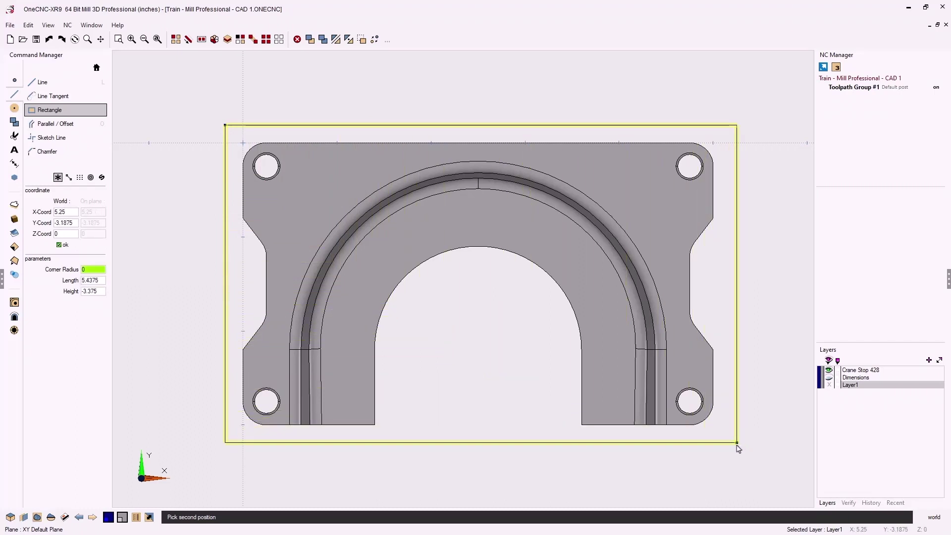
{"action": "left_click", "coordinate": [731, 444]}
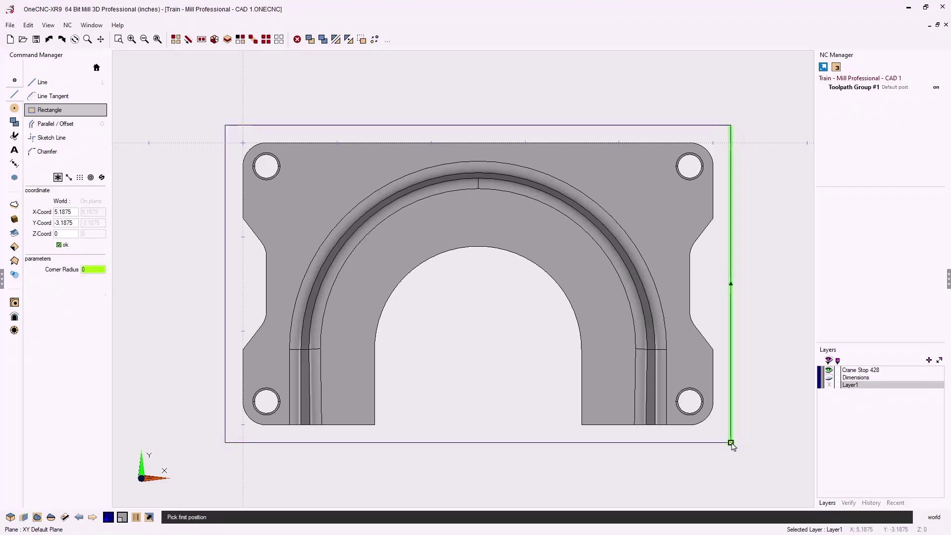
{"action": "key", "text": "Escape"}
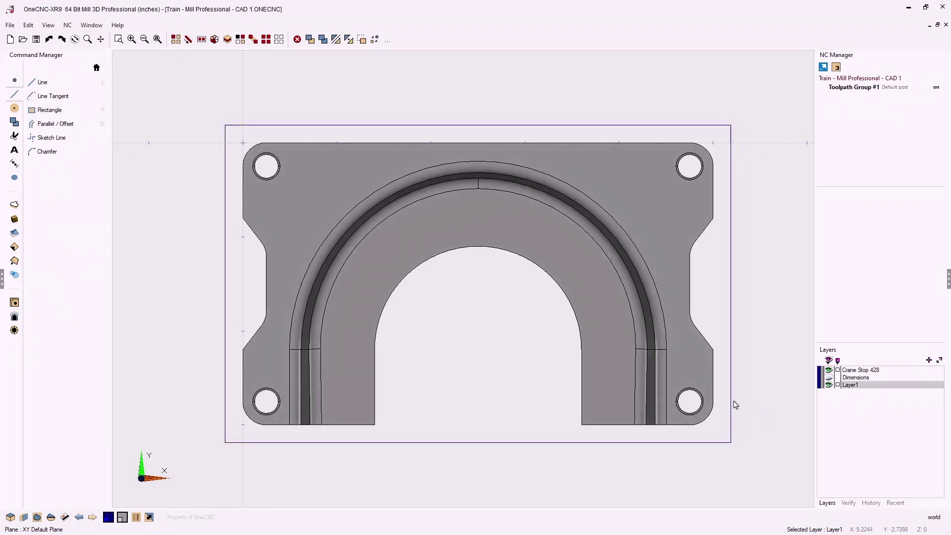
{"action": "mouse_move", "coordinate": [734, 403]}
{"action": "middle_mouse_down"}
{"action": "mouse_move", "coordinate": [715, 404]}
{"action": "mouse_move", "coordinate": [714, 366]}
{"action": "mouse_move", "coordinate": [751, 282]}
{"action": "mouse_move", "coordinate": [768, 333]}
{"action": "mouse_move", "coordinate": [741, 332]}
{"action": "mouse_move", "coordinate": [751, 329]}
{"action": "middle_mouse_up"}
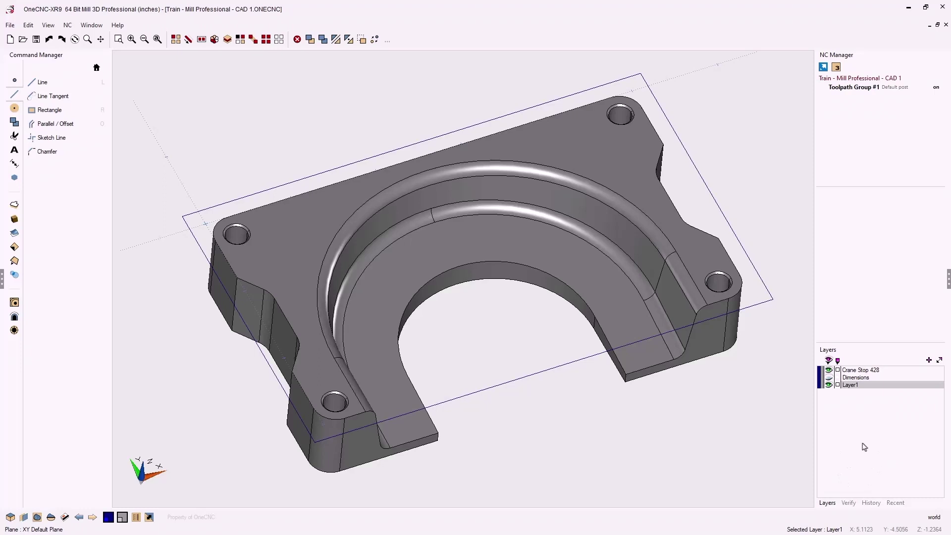
- Add a new layer and name it STOCK
{"action": "left_click", "coordinate": [870, 503]}
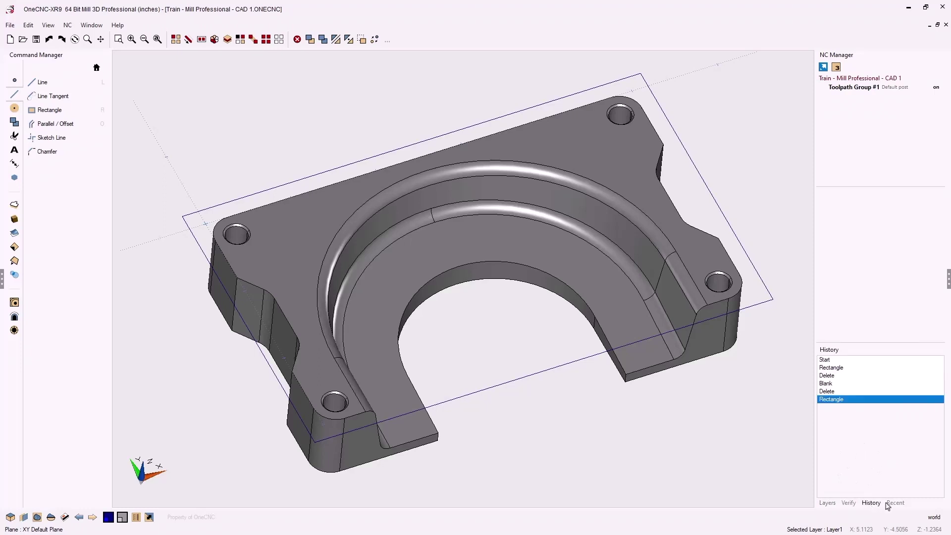
{"action": "left_click", "coordinate": [828, 503]}
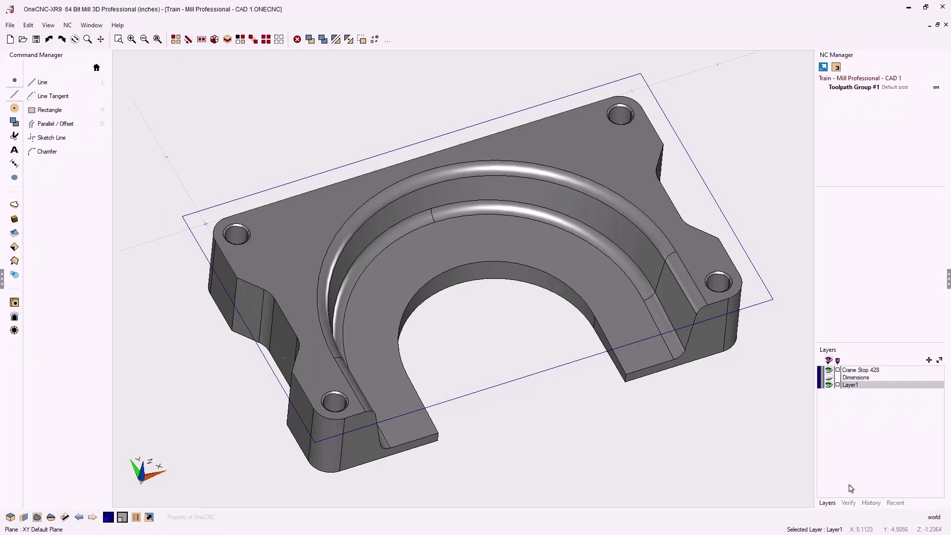
{"action": "right_click", "coordinate": [879, 420]}
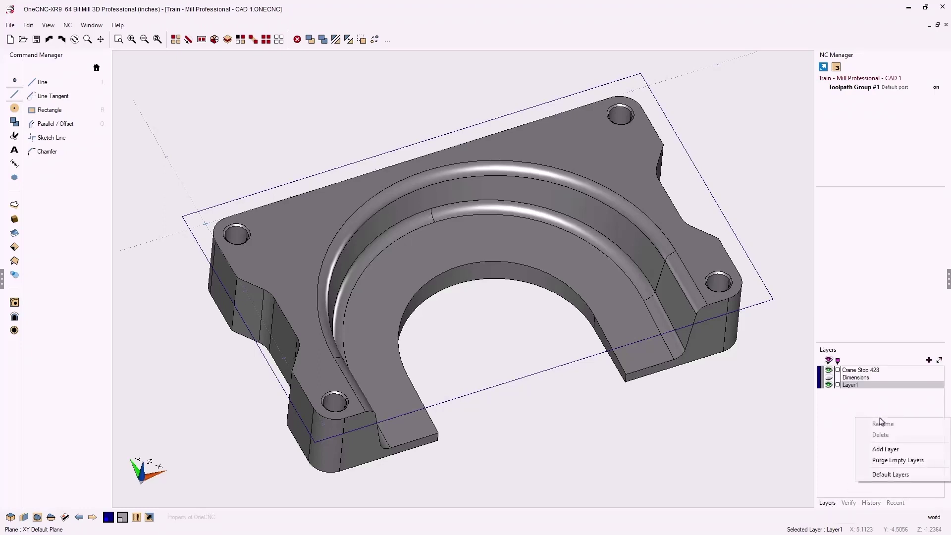
{"action": "left_click", "coordinate": [882, 448]}
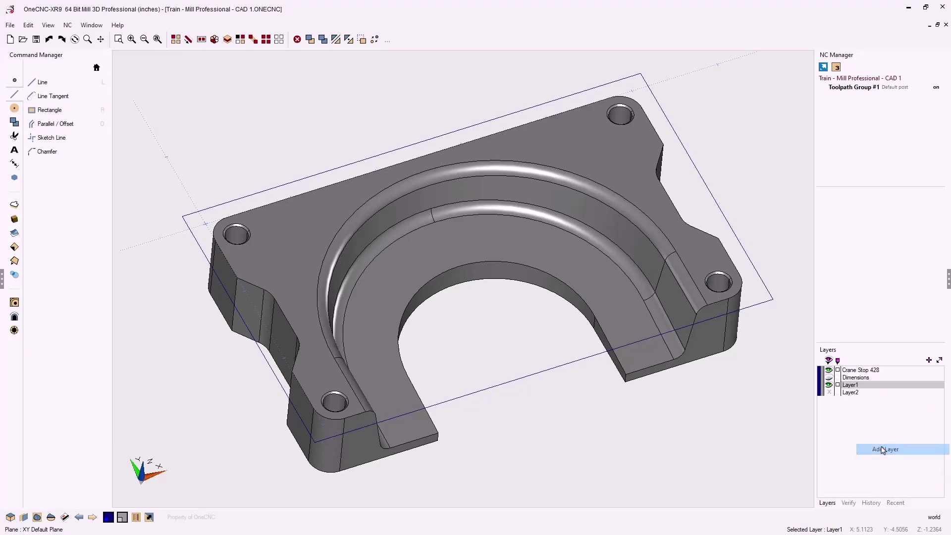
{"action": "double_click", "coordinate": [850, 393]}
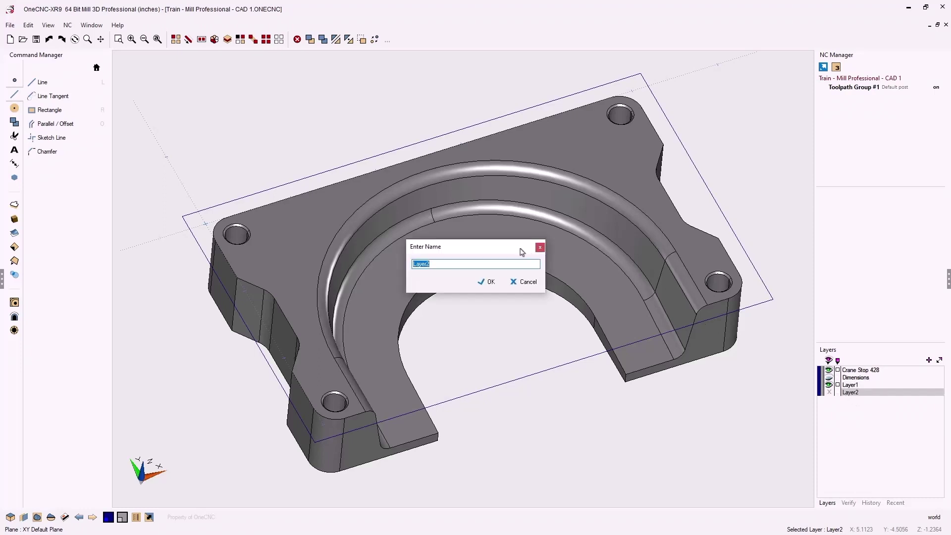
{"action": "left_click_drag", "start_coordinate": [523, 252], "coordinate": [782, 64]}
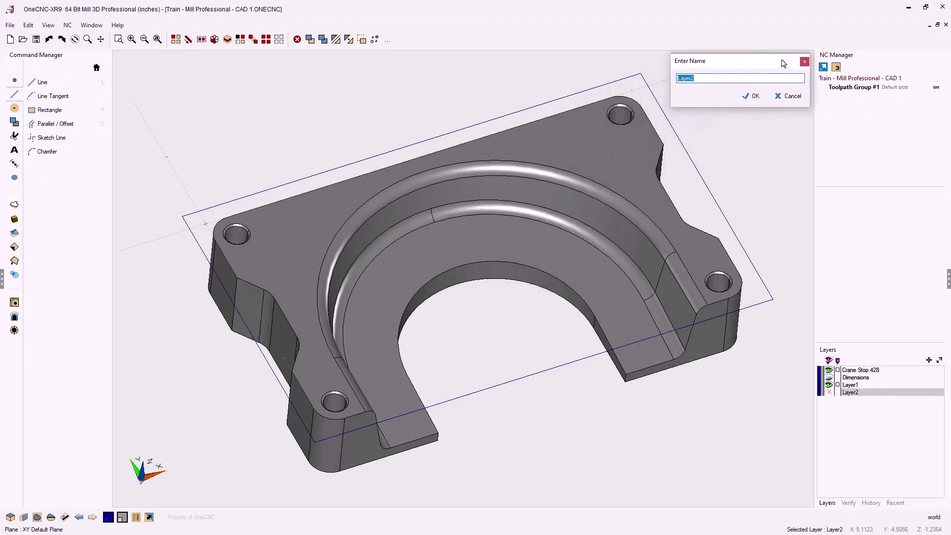
{"action": "type", "text": "STOCK"}
{"action": "left_click", "coordinate": [758, 95]}
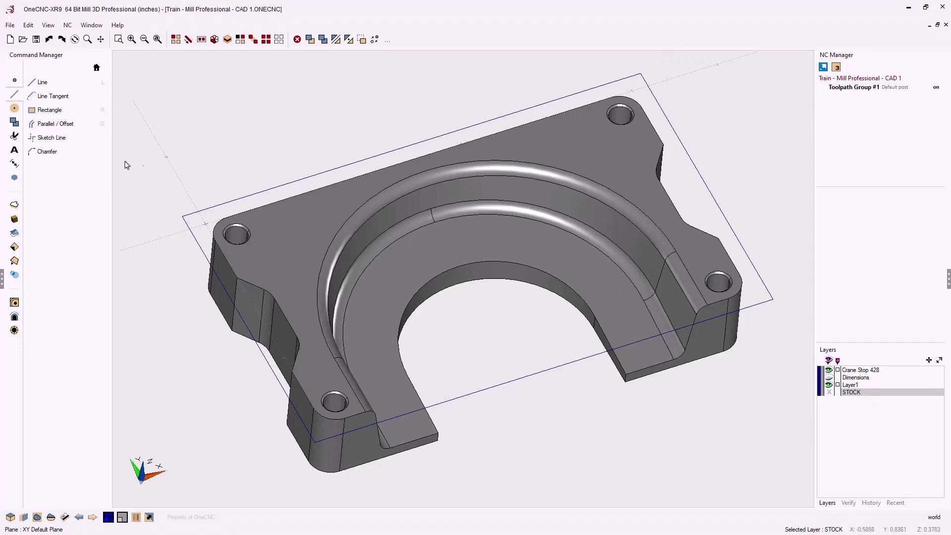
- Extrude the rectangle around the part with a height of -1 on the STOCK layer, and hide that layer
{"action": "left_click", "coordinate": [15, 205]}
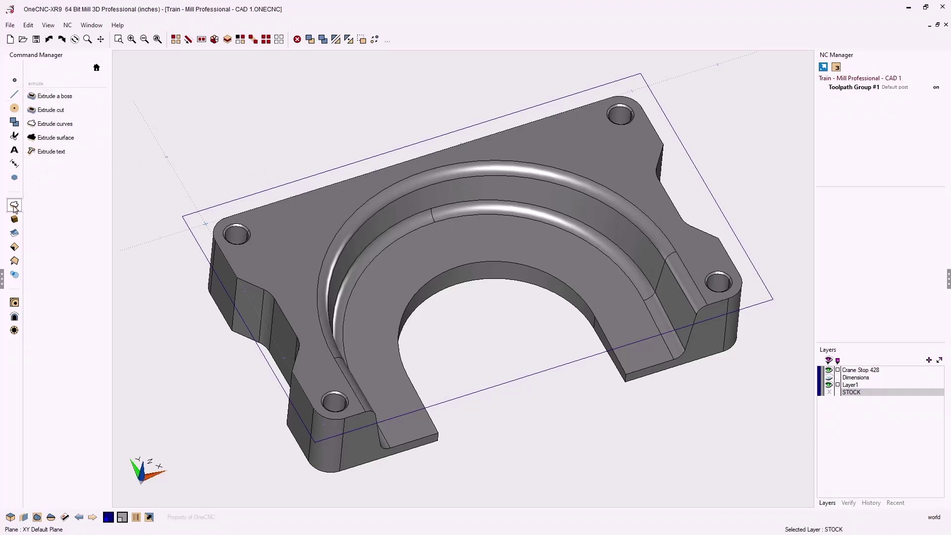
{"action": "left_click", "coordinate": [68, 127]}
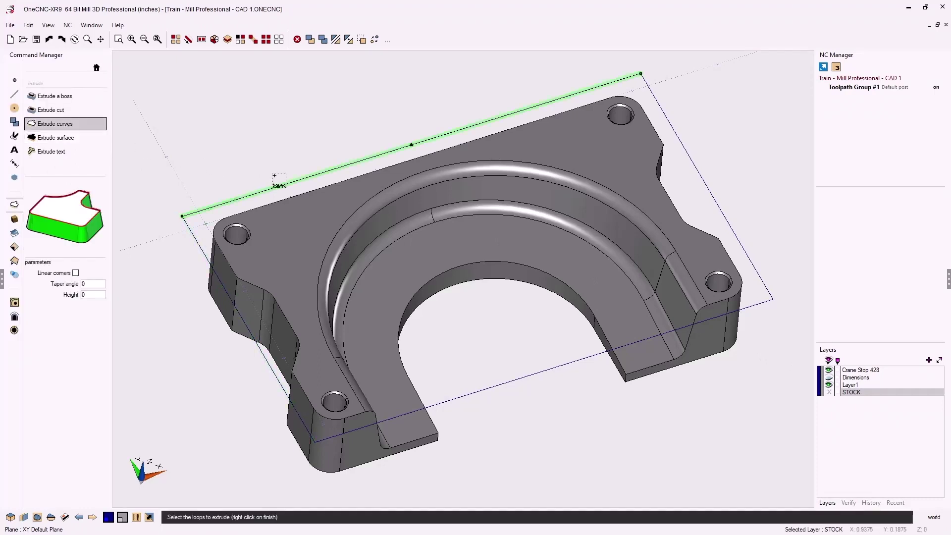
{"action": "left_click", "coordinate": [304, 177]}
{"action": "right_click", "coordinate": [304, 177]}
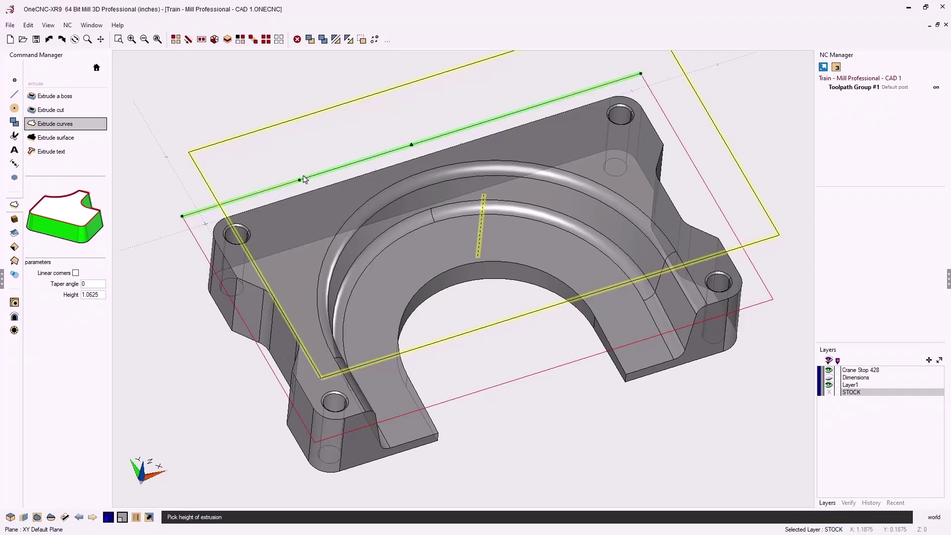
{"action": "middle_click_drag", "start_coordinate": [303, 178], "coordinate": [300, 128]}
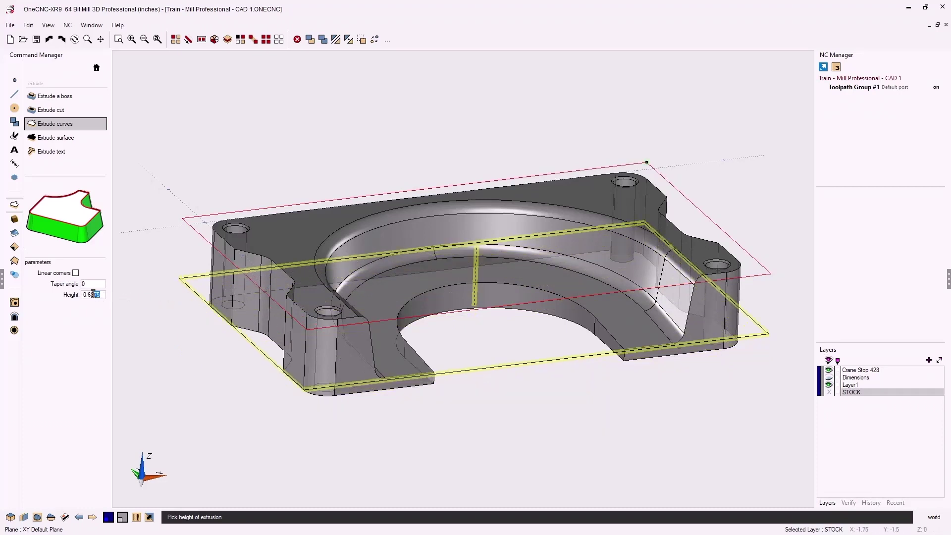
{"action": "left_click_drag", "start_coordinate": [102, 296], "coordinate": [82, 296]}
{"action": "type", "text": "-1"}
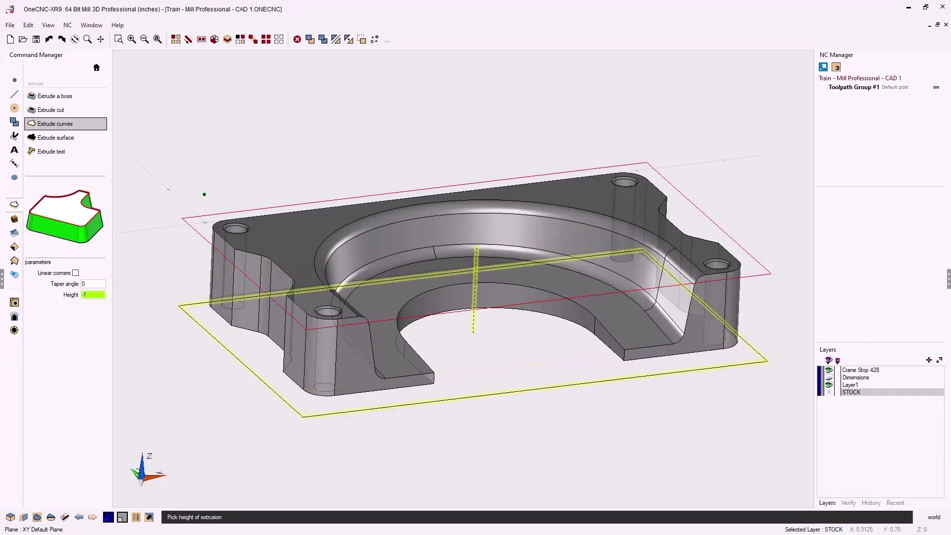
{"action": "left_click", "coordinate": [263, 171]}
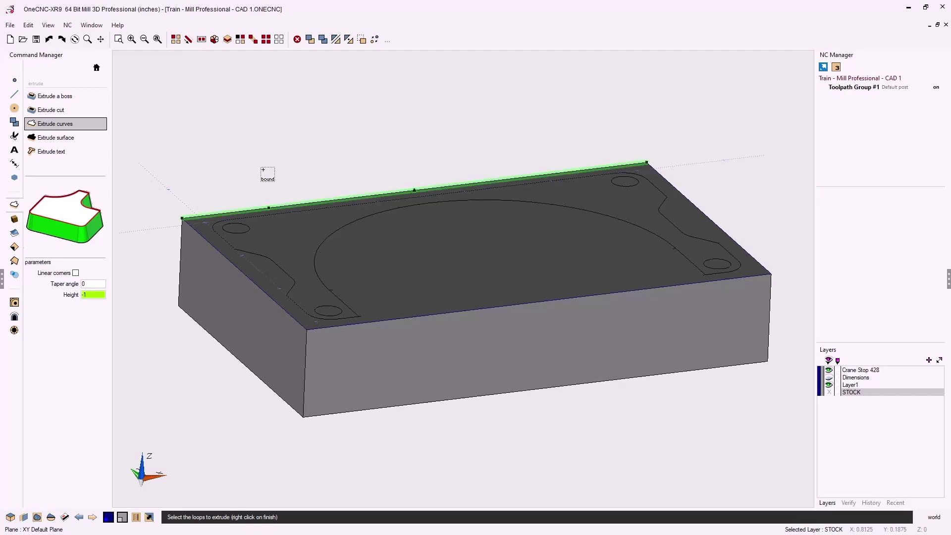
{"action": "right_click", "coordinate": [264, 172]}
{"action": "middle_click_drag", "start_coordinate": [403, 225], "coordinate": [411, 243]}
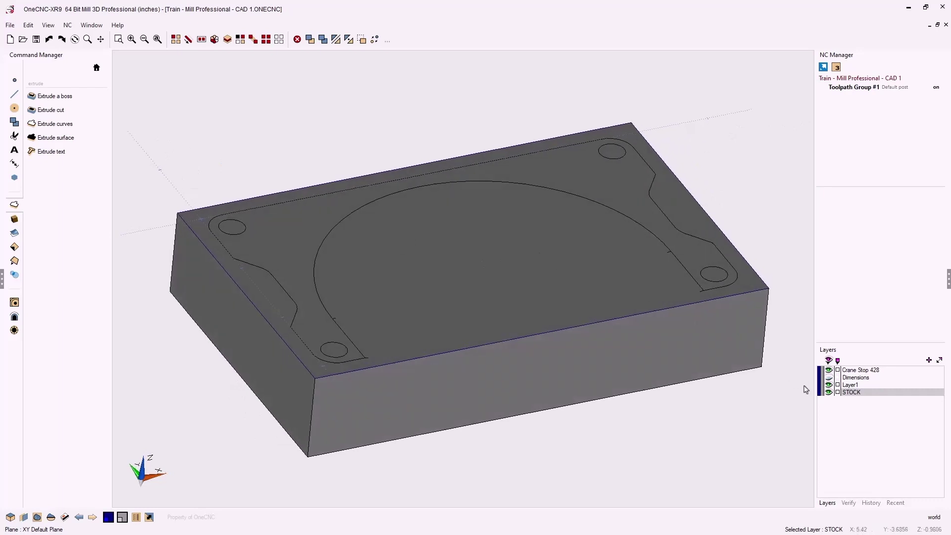
{"action": "left_click", "coordinate": [828, 392]}
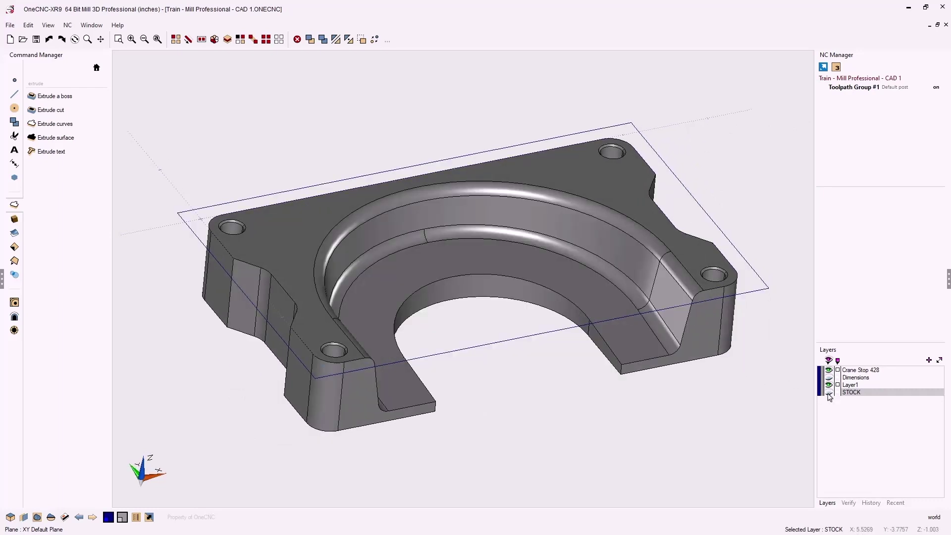
{"action": "middle_click_drag", "start_coordinate": [677, 347], "coordinate": [678, 350]}
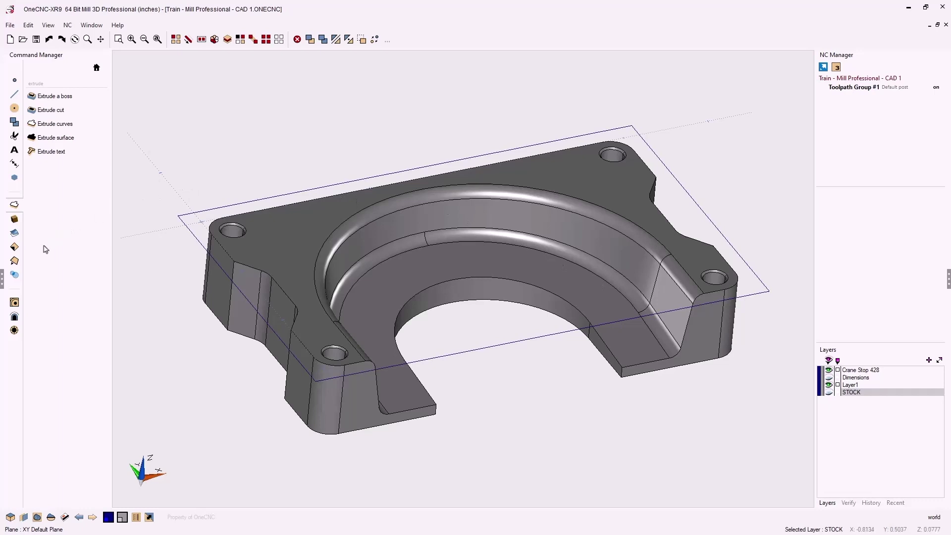
- Start a Z Level rough toolpath with tool number 1, spindle speed 4200, feedrate 25 and plunge rate 10
{"action": "left_click", "coordinate": [15, 317]}
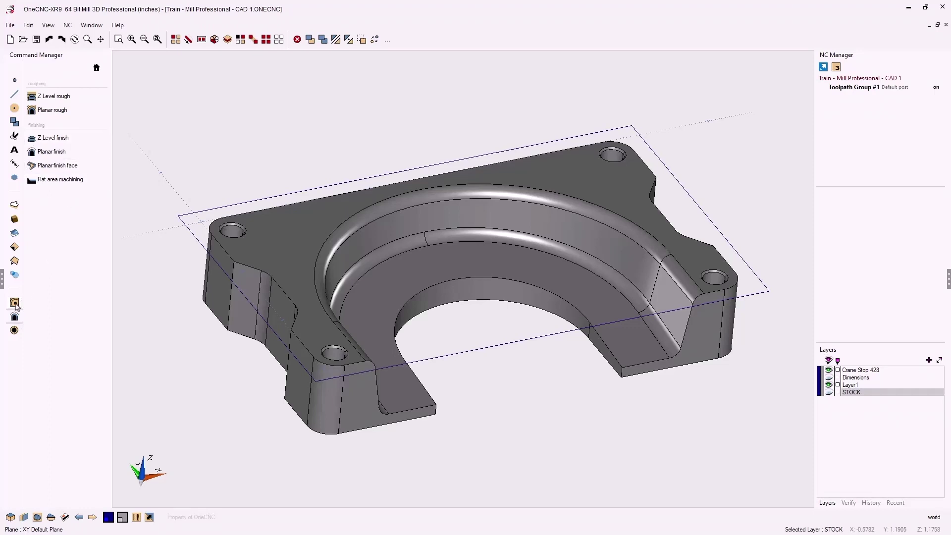
{"action": "left_click", "coordinate": [15, 302]}
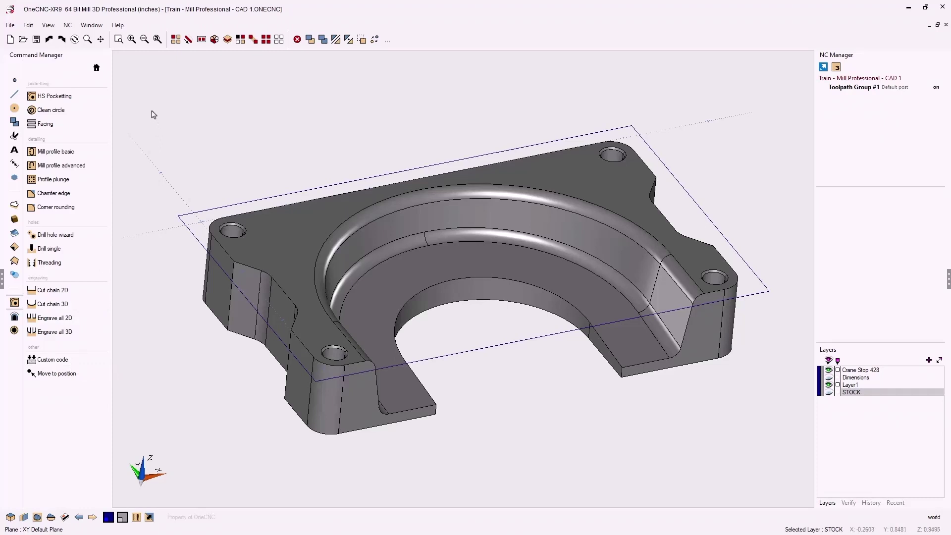
{"action": "left_click", "coordinate": [14, 317]}
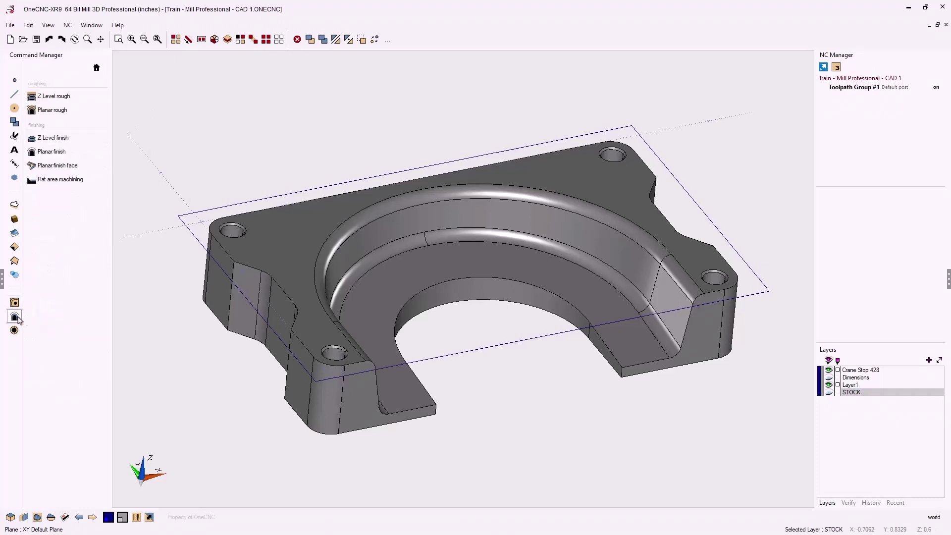
{"action": "left_click", "coordinate": [72, 101]}
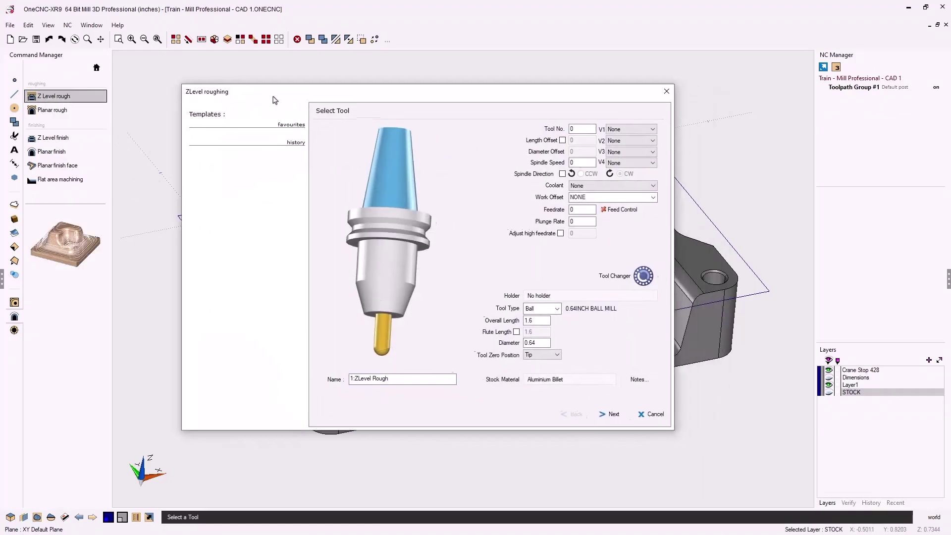
{"action": "left_click_drag", "start_coordinate": [274, 100], "coordinate": [204, 66]}
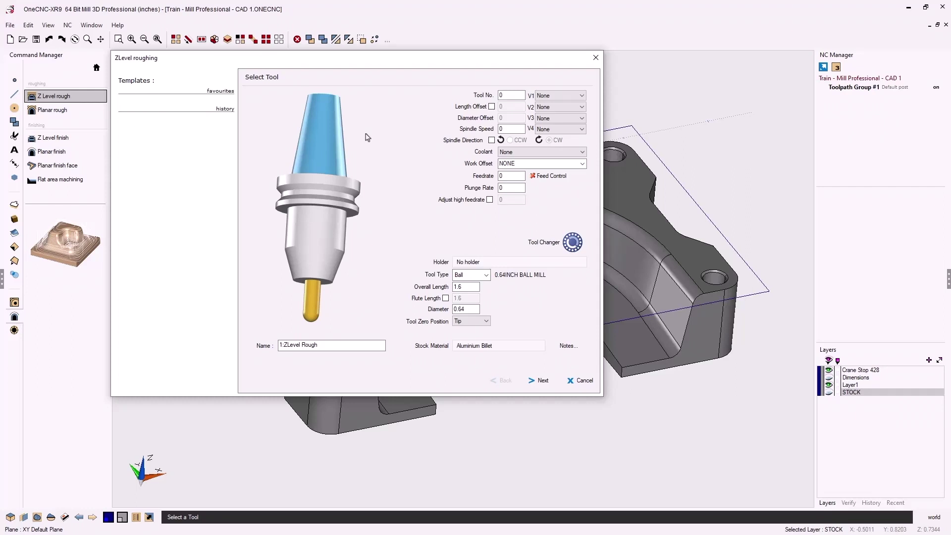
{"action": "left_click", "coordinate": [509, 96]}
{"action": "key", "text": "BackSpace"}
{"action": "type", "text": "1"}
{"action": "left_click", "coordinate": [500, 129]}
{"action": "type", "text": "4200"}
{"action": "double_click", "coordinate": [500, 176]}
{"action": "type", "text": "25"}
{"action": "left_click", "coordinate": [497, 187]}
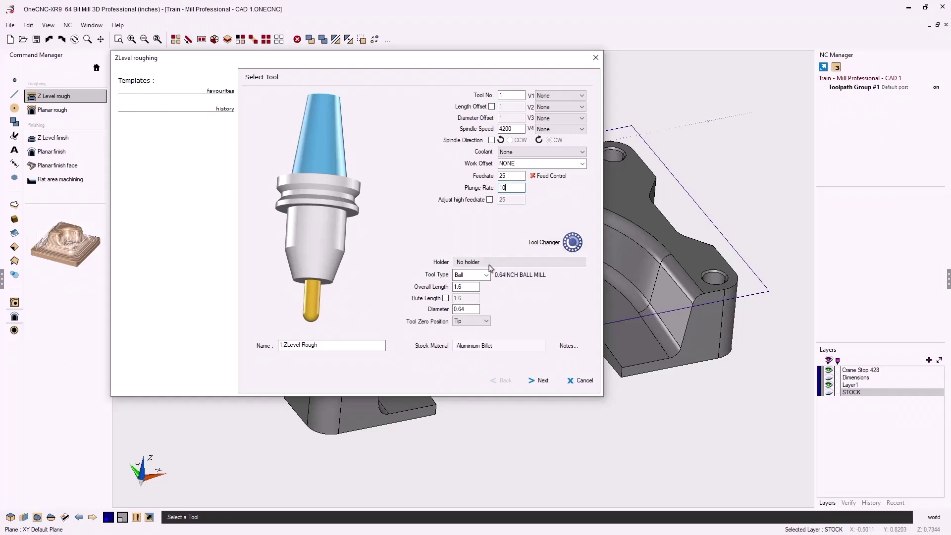
- Assign the 0.5 INCH SIDELOCK holder to the roughing tool and set its tool type to End
{"action": "left_click", "coordinate": [490, 267]}
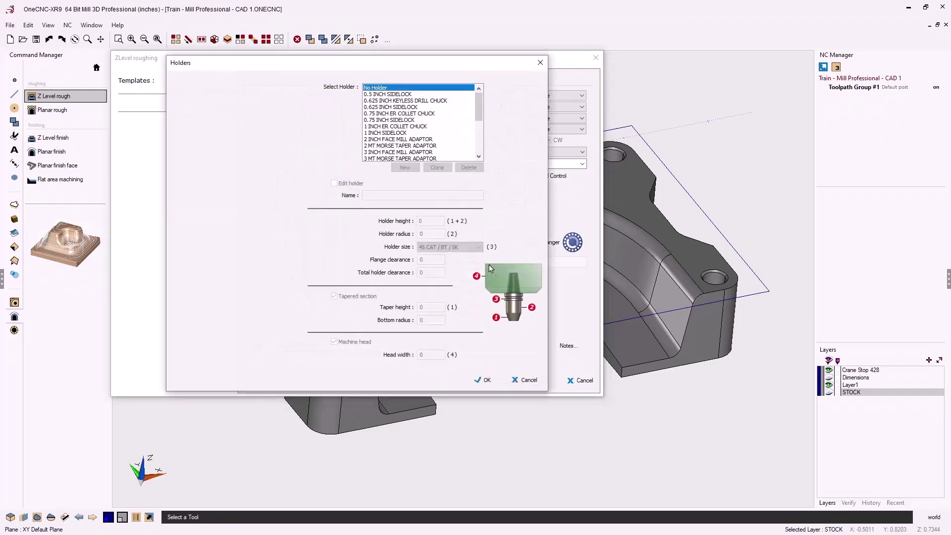
{"action": "left_click", "coordinate": [398, 95]}
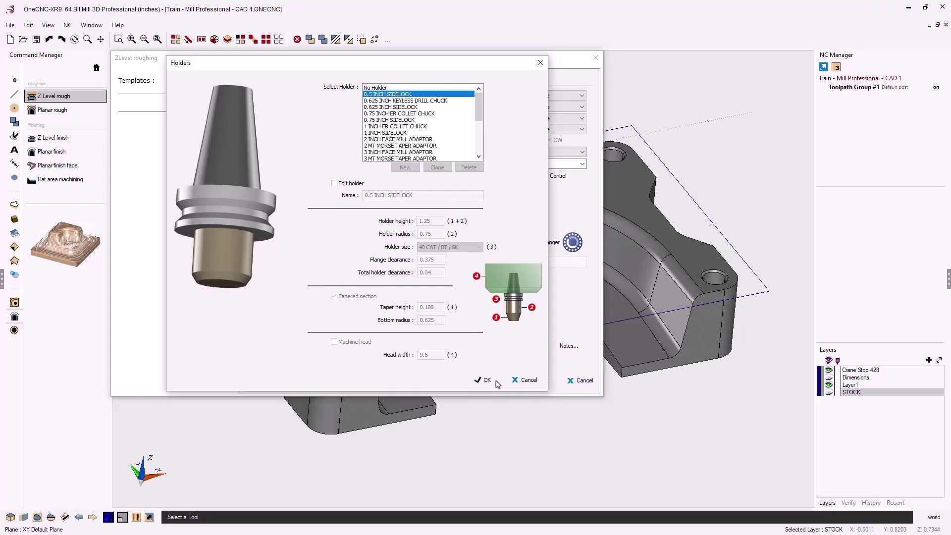
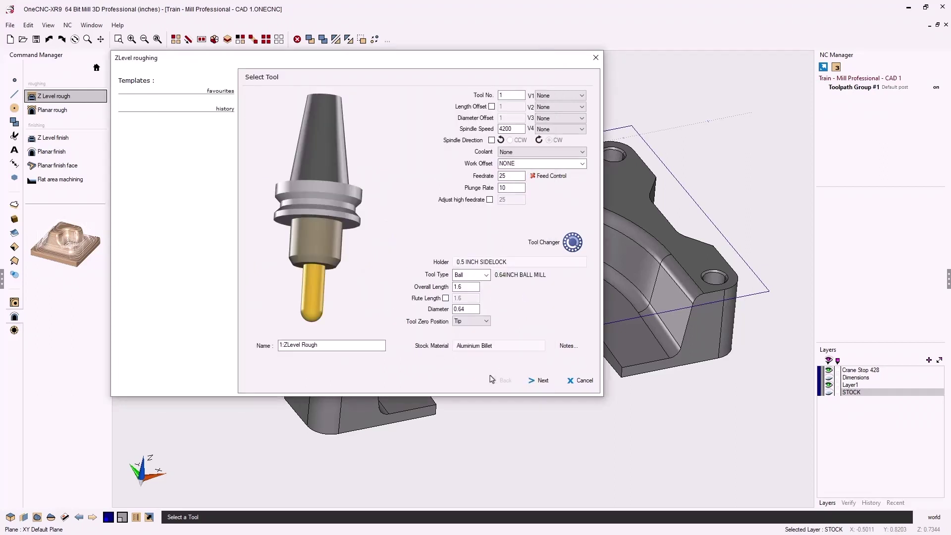
{"action": "left_click", "coordinate": [485, 276]}
{"action": "scroll", "coordinate": [485, 279], "scroll_direction": "up", "scroll_amount": 3}
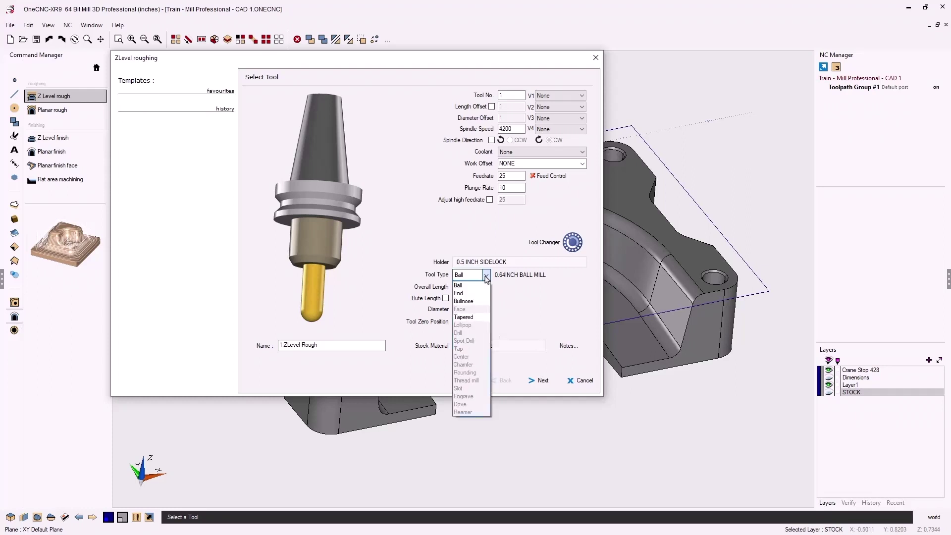
{"action": "left_click", "coordinate": [466, 299]}
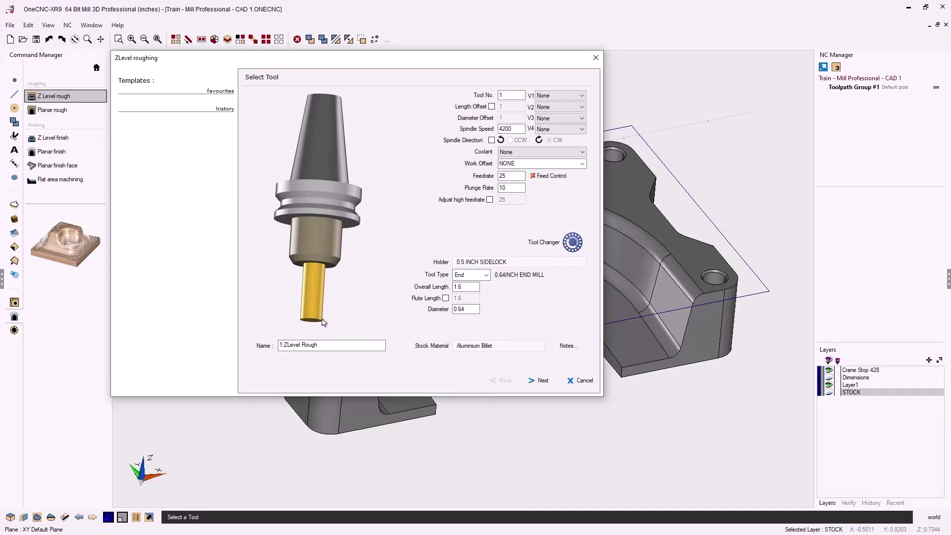
- Set the end mill's overall length to 1.5, flute length to 1.25 and diameter to .625, and accept the tool settings
{"action": "key", "text": "BackSpace"}
{"action": "key", "text": "BackSpace"}
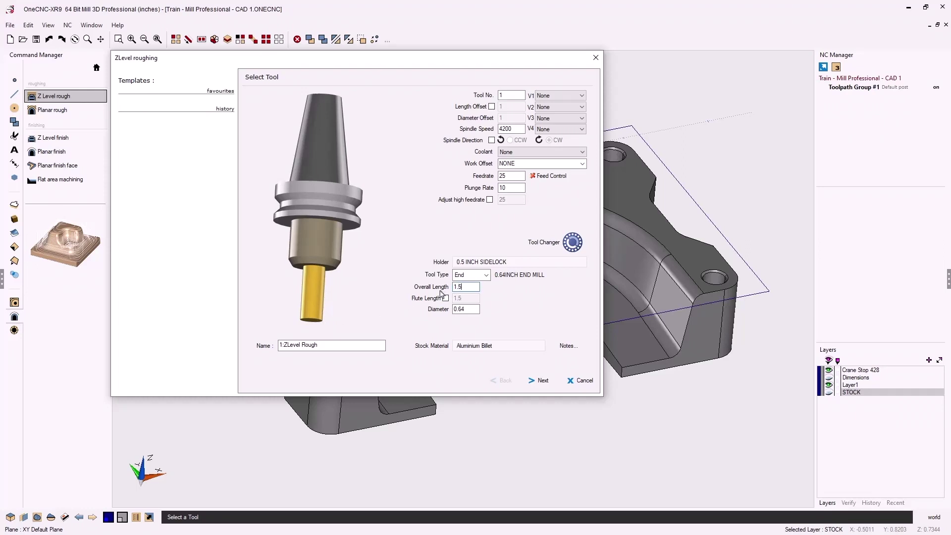
{"action": "left_click", "coordinate": [445, 298]}
{"action": "left_click", "coordinate": [461, 298]}
{"action": "left_click_drag", "start_coordinate": [464, 298], "coordinate": [453, 298]}
{"action": "type", "text": "1"}
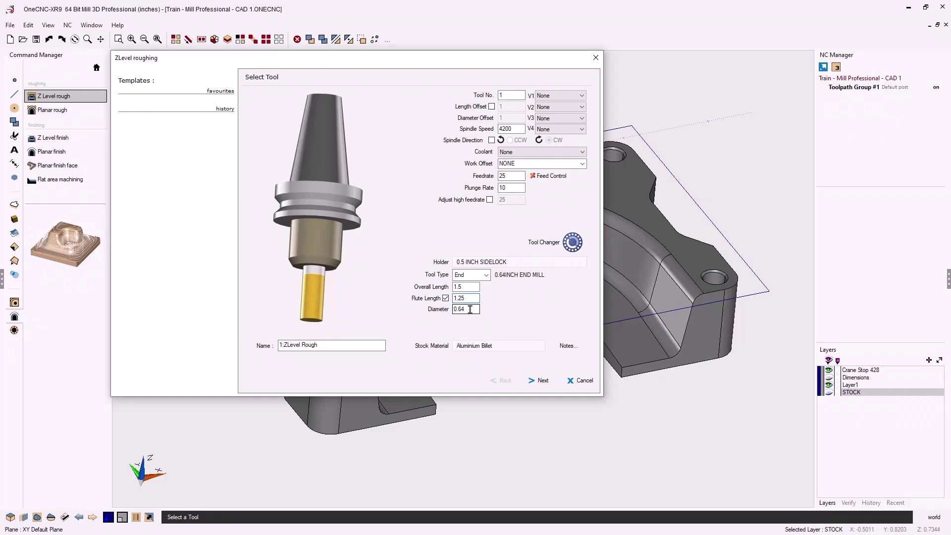
{"action": "left_click_drag", "start_coordinate": [470, 309], "coordinate": [450, 310]}
{"action": "key", "text": "BackSpace"}
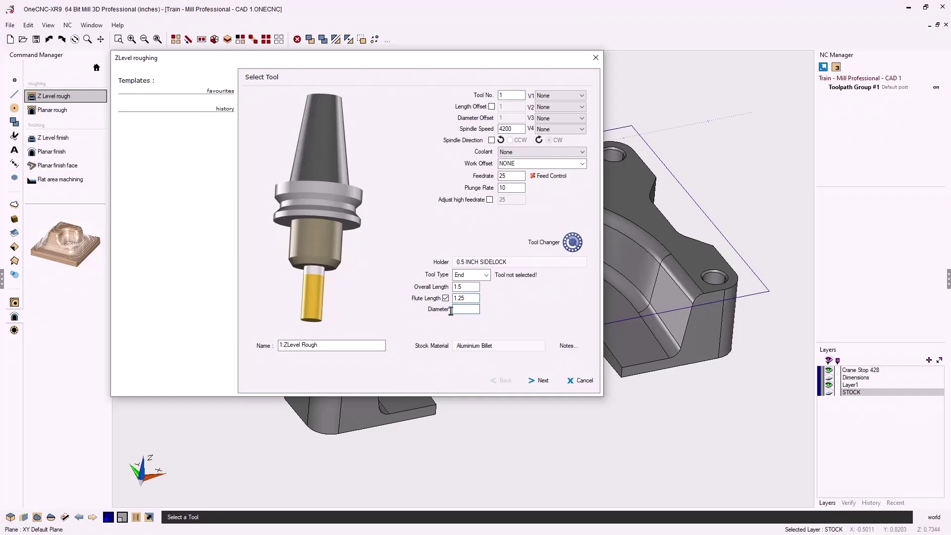
{"action": "type", "text": ".625"}
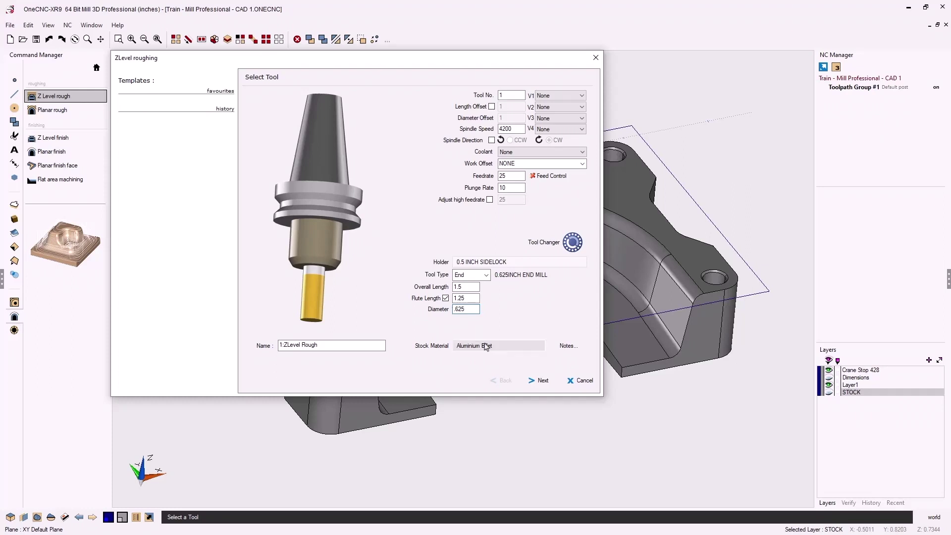
{"action": "left_click", "coordinate": [545, 383]}
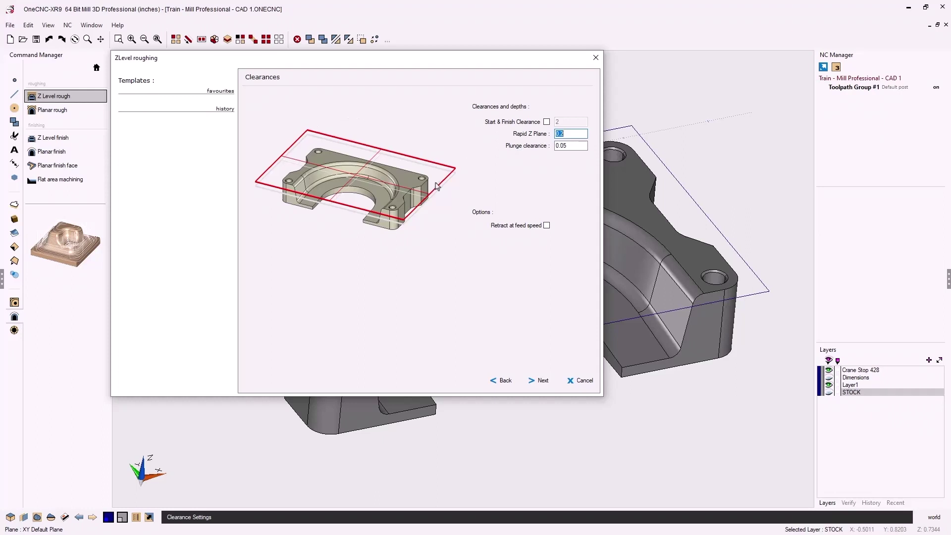
- Try a rapid Z plane of 1, set it back to .2, and accept the clearances
{"action": "left_click_drag", "start_coordinate": [569, 134], "coordinate": [558, 134]}
{"action": "type", "text": "1"}
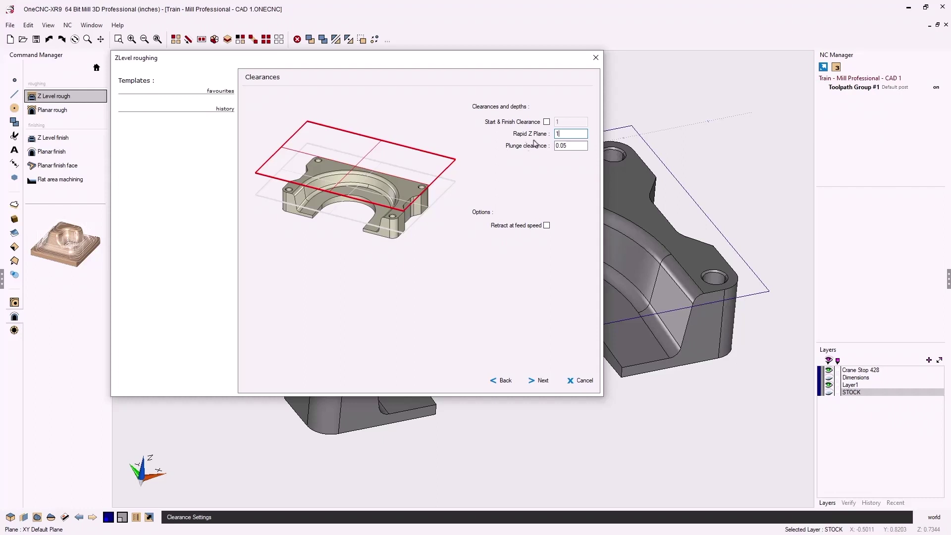
{"action": "left_click_drag", "start_coordinate": [579, 133], "coordinate": [544, 133]}
{"action": "type", "text": "."}
{"action": "mouse_move", "coordinate": [533, 150]}
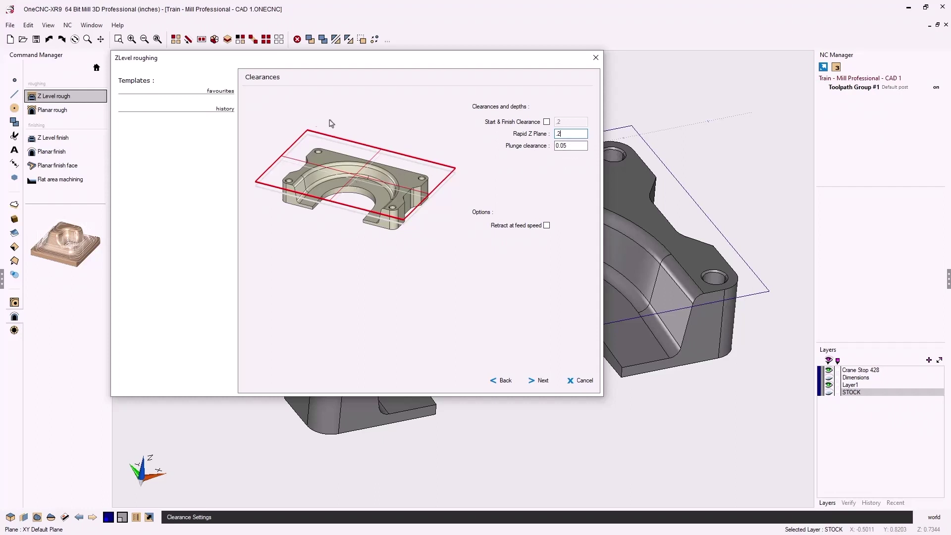
{"action": "left_click", "coordinate": [543, 380]}
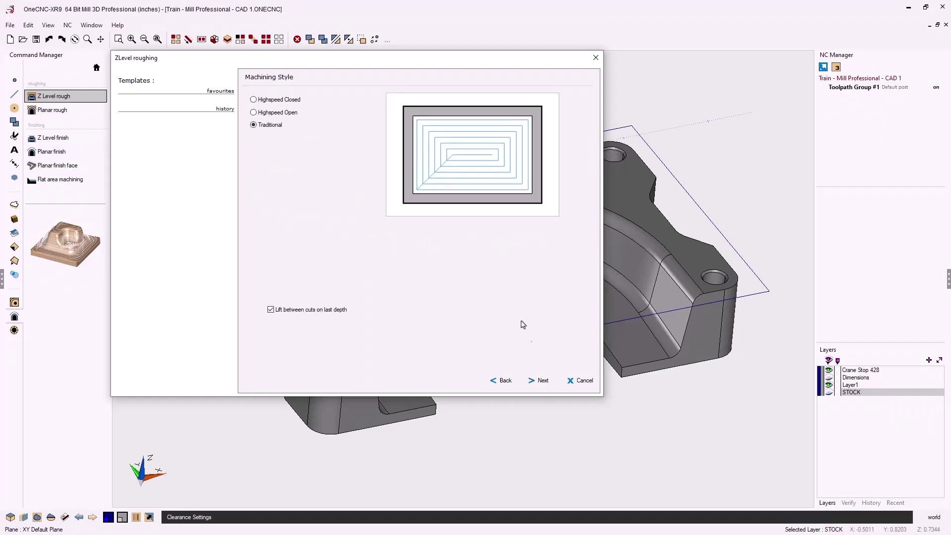
- Compare the machining styles and choose Highspeed Open for the roughing toolpath
{"action": "left_click", "coordinate": [254, 100]}
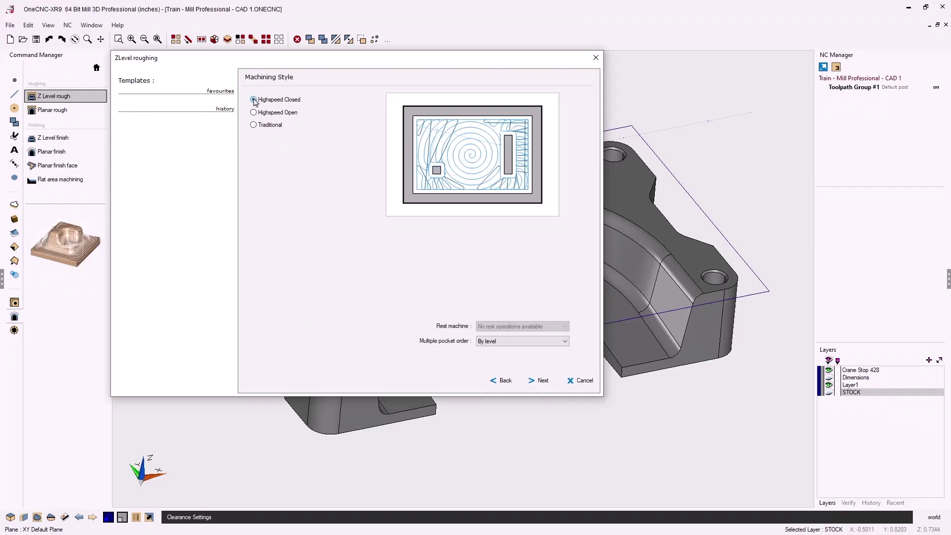
{"action": "left_click", "coordinate": [253, 113]}
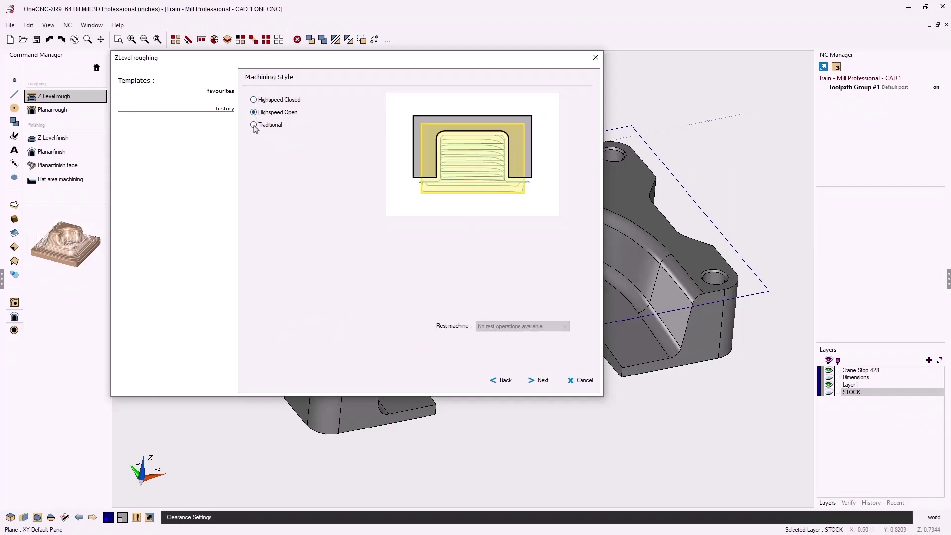
{"action": "left_click", "coordinate": [253, 125]}
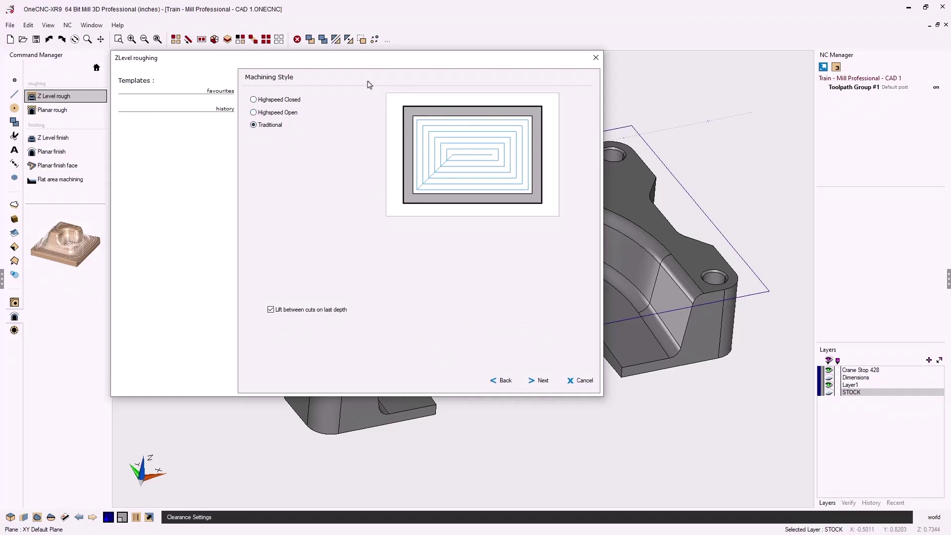
{"action": "left_click", "coordinate": [254, 113]}
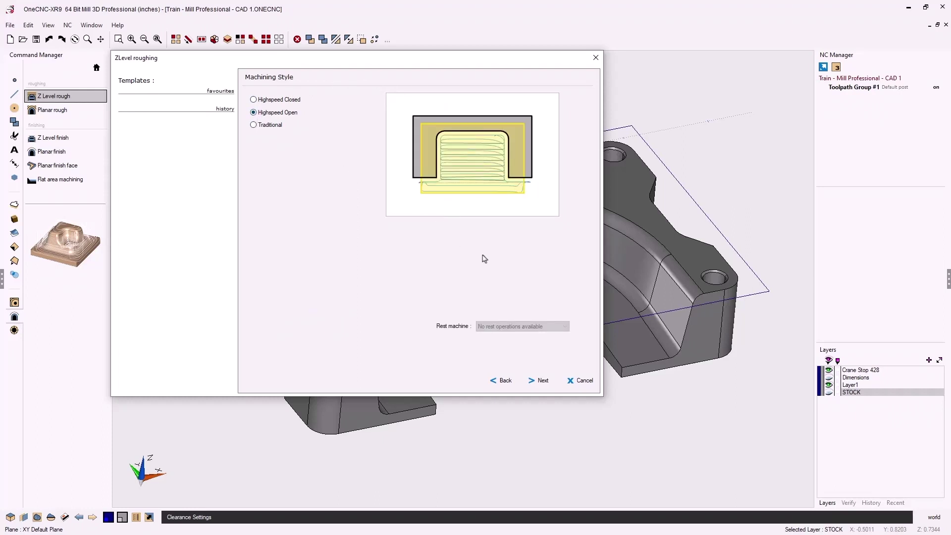
{"action": "left_click", "coordinate": [542, 382]}
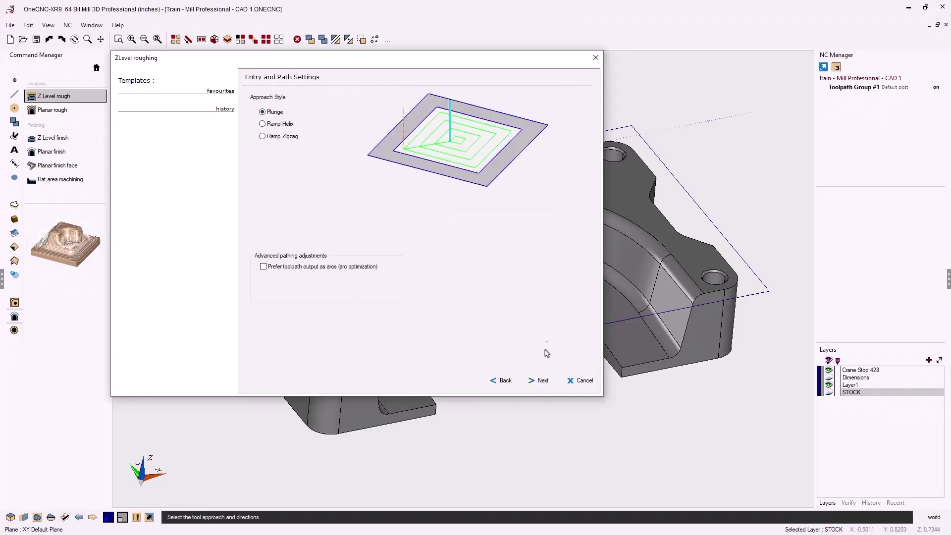
- Look through the ramp approach styles and keep Plunge as the tool entry
{"action": "left_click", "coordinate": [262, 124]}
{"action": "left_click", "coordinate": [263, 137]}
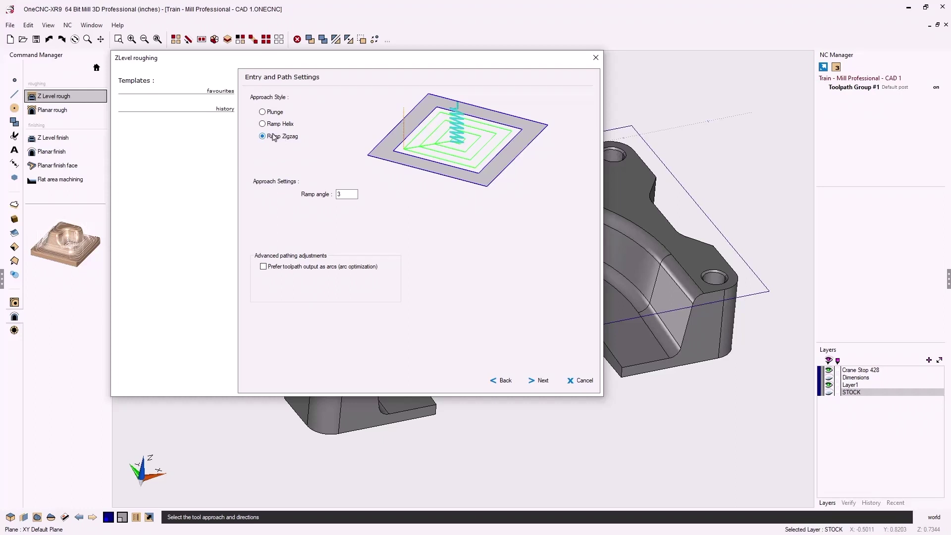
{"action": "left_click", "coordinate": [263, 113]}
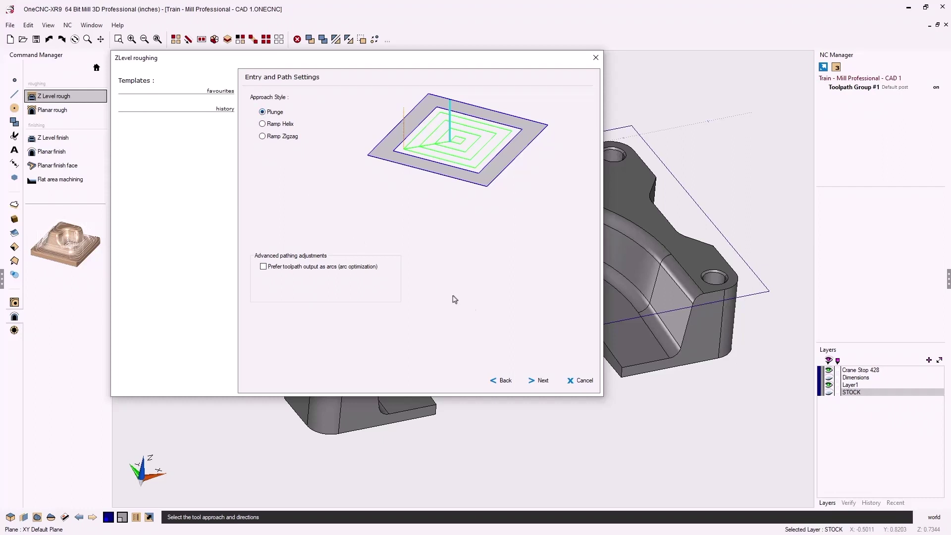
{"action": "left_click", "coordinate": [542, 380]}
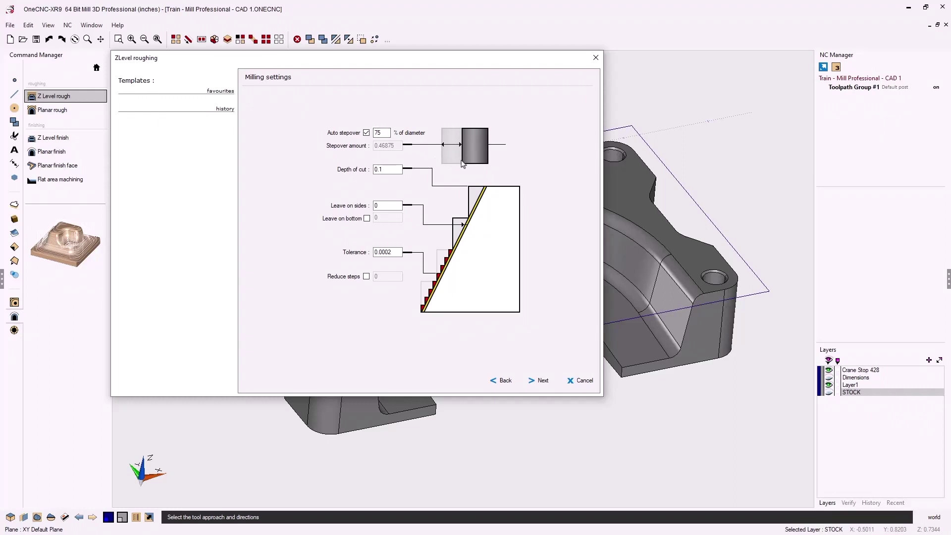
- Set the automatic stepover to 75% of the tool diameter and the depth of cut to .15, and accept the milling settings
{"action": "double_click", "coordinate": [386, 132]}
{"action": "left_click", "coordinate": [366, 133]}
{"action": "left_click_drag", "start_coordinate": [399, 146], "coordinate": [374, 146]}
{"action": "type", "text": ".45"}
{"action": "left_click", "coordinate": [366, 133]}
{"action": "double_click", "coordinate": [377, 133]}
{"action": "type", "text": "75"}
{"action": "left_click_drag", "start_coordinate": [391, 170], "coordinate": [373, 170]}
{"action": "type", "text": ".15"}
{"action": "left_click", "coordinate": [375, 205]}
{"action": "left_click", "coordinate": [546, 383]}
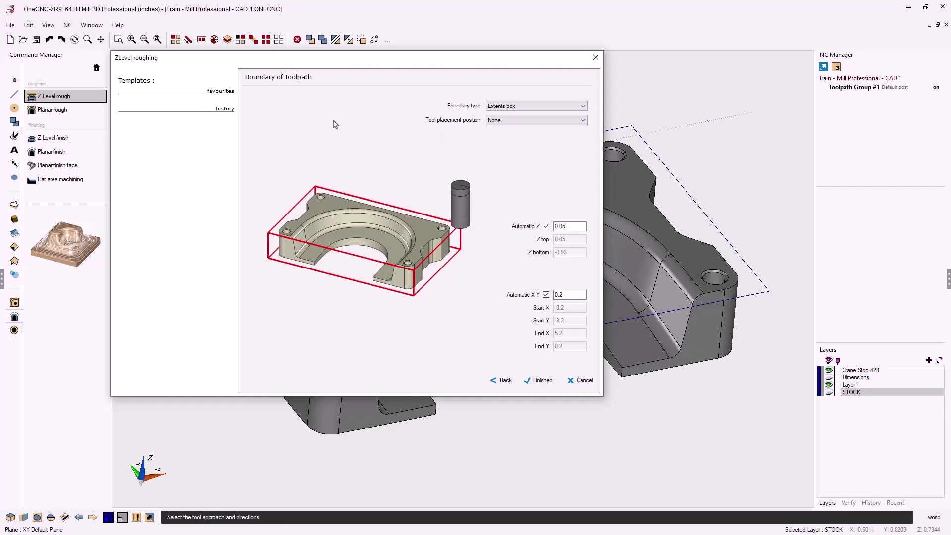
- Set the toolpath boundary type to Picked, keeping the tool placement position at None
{"action": "left_click", "coordinate": [498, 108]}
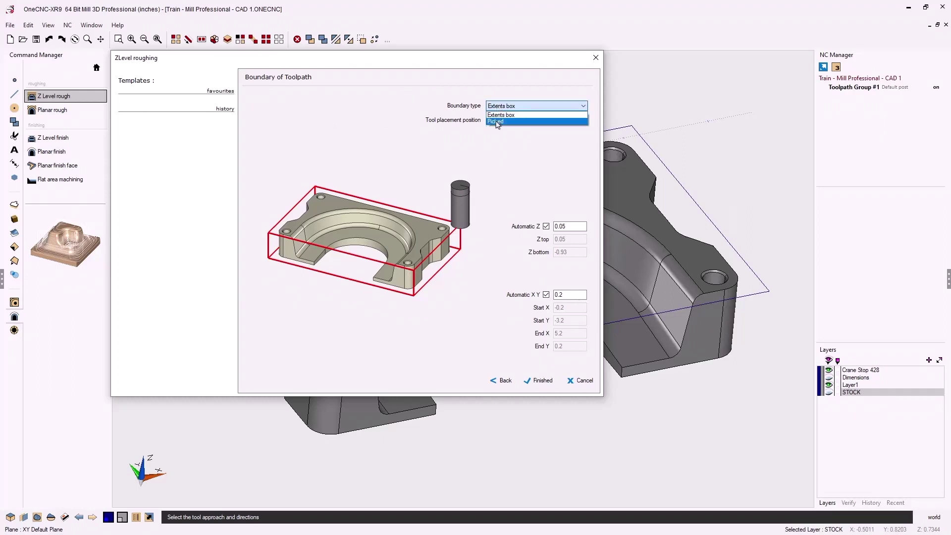
{"action": "left_click", "coordinate": [497, 122]}
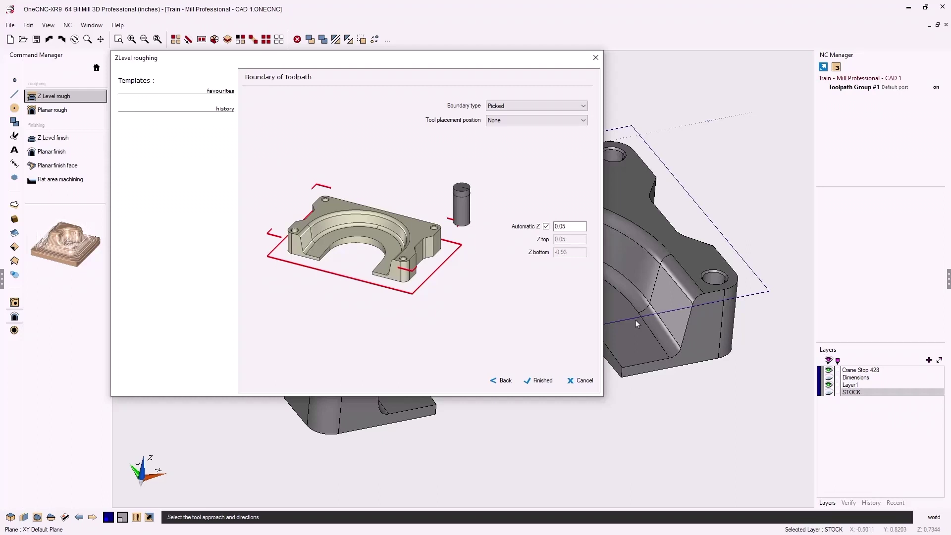
{"action": "left_click", "coordinate": [511, 121]}
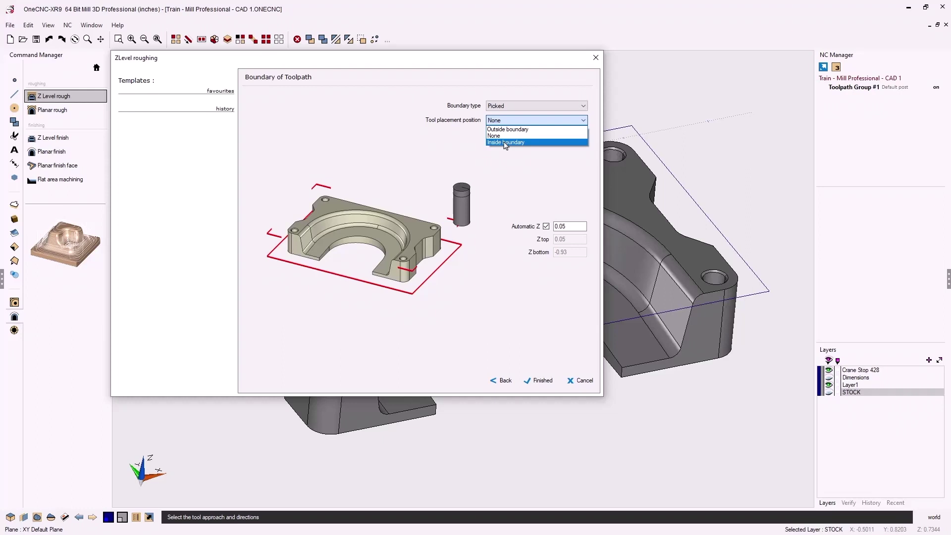
{"action": "left_click", "coordinate": [549, 207]}
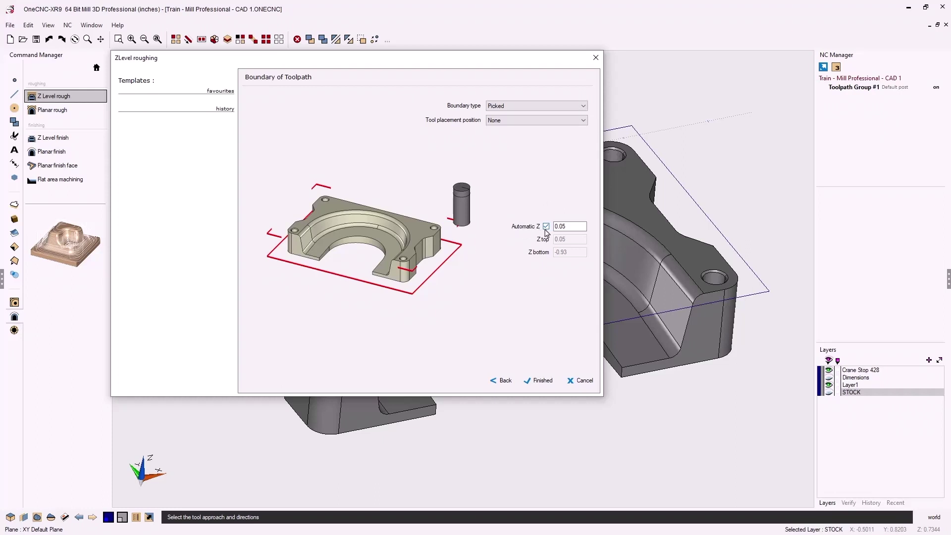
- Disable automatic Z, set Z top to 0 and Z bottom to -0.87, and finish the roughing settings
{"action": "left_click", "coordinate": [570, 227]}
{"action": "left_click_drag", "start_coordinate": [570, 227], "coordinate": [554, 228]}
{"action": "left_click", "coordinate": [546, 226]}
{"action": "left_click", "coordinate": [564, 240]}
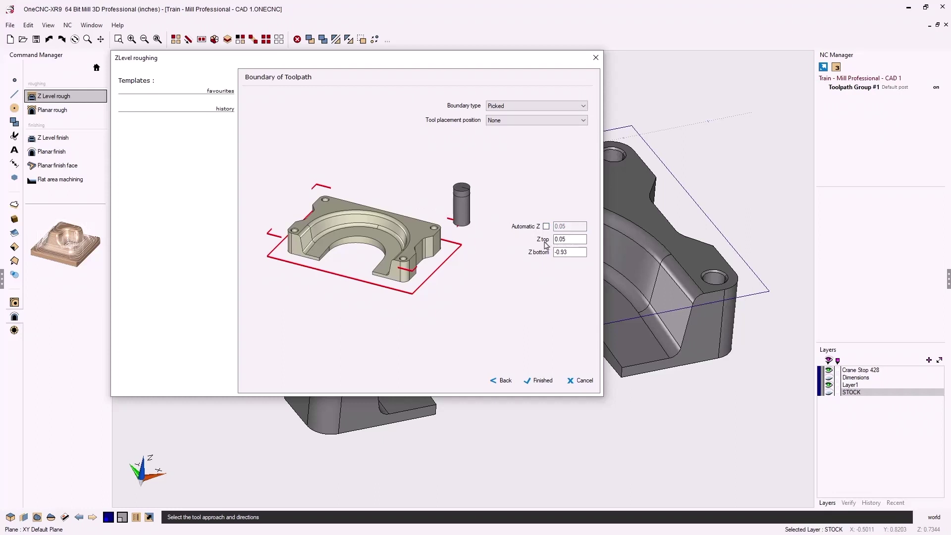
{"action": "left_click_drag", "start_coordinate": [570, 239], "coordinate": [552, 240]}
{"action": "type", "text": "0"}
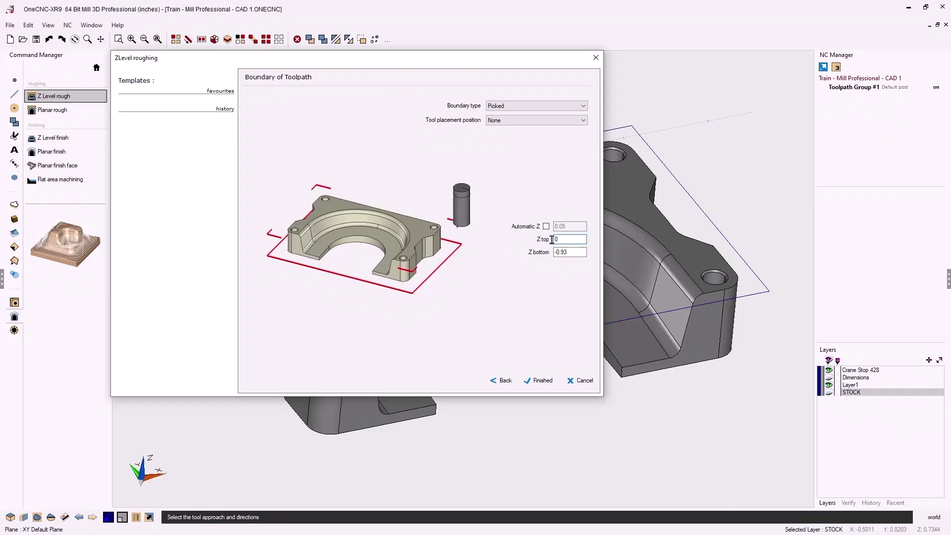
{"action": "left_click", "coordinate": [570, 252]}
{"action": "key", "text": "BackSpace"}
{"action": "key", "text": "BackSpace"}
{"action": "type", "text": "87"}
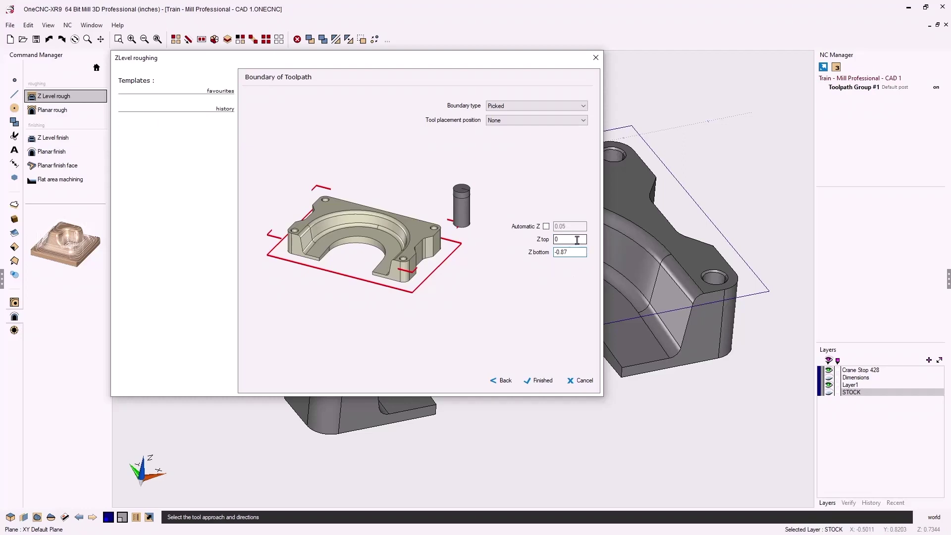
{"action": "left_click", "coordinate": [539, 380]}
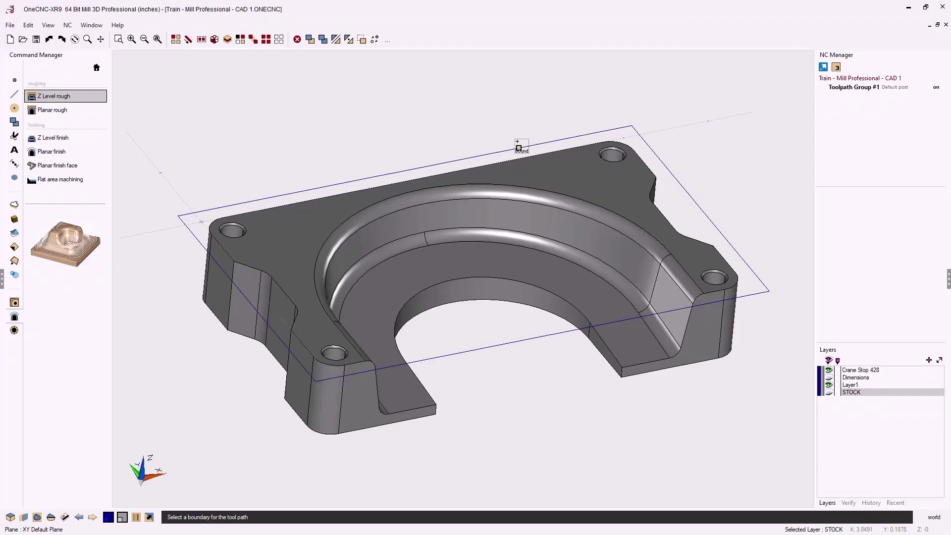
- Pick the rectangle around the part as the boundary and generate the Z Level roughing toolpath
{"action": "left_click", "coordinate": [518, 147]}
{"action": "right_click", "coordinate": [518, 147]}
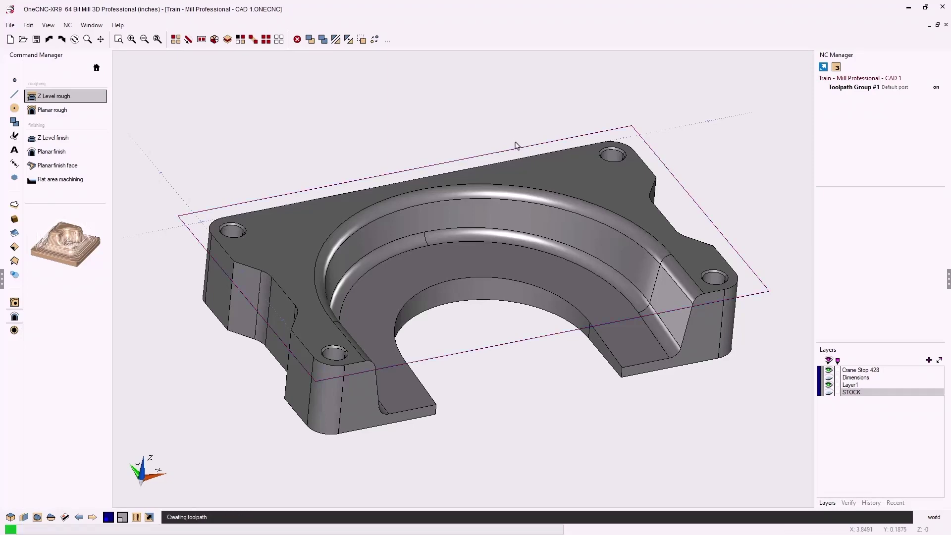
{"action": "middle_click_drag", "start_coordinate": [554, 244], "coordinate": [577, 239]}
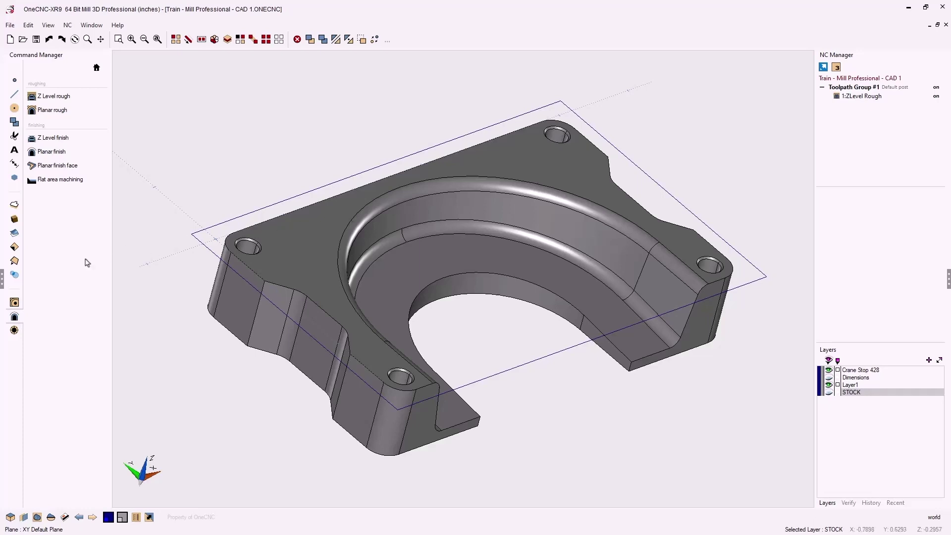
- Make Crane Stop 428 the active layer and extract the surface edges of the part's flat underside
{"action": "left_click", "coordinate": [15, 302]}
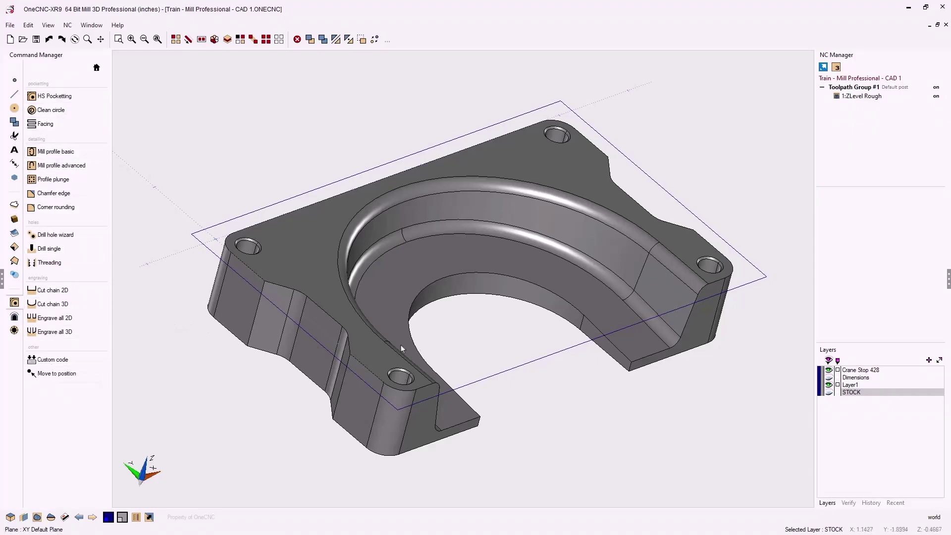
{"action": "middle_click_drag", "start_coordinate": [541, 414], "coordinate": [538, 199]}
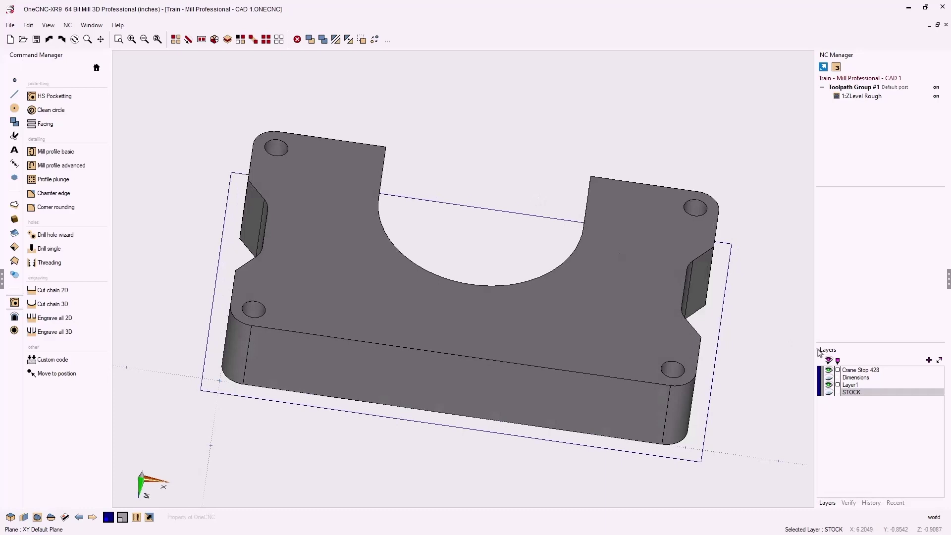
{"action": "left_click", "coordinate": [850, 372]}
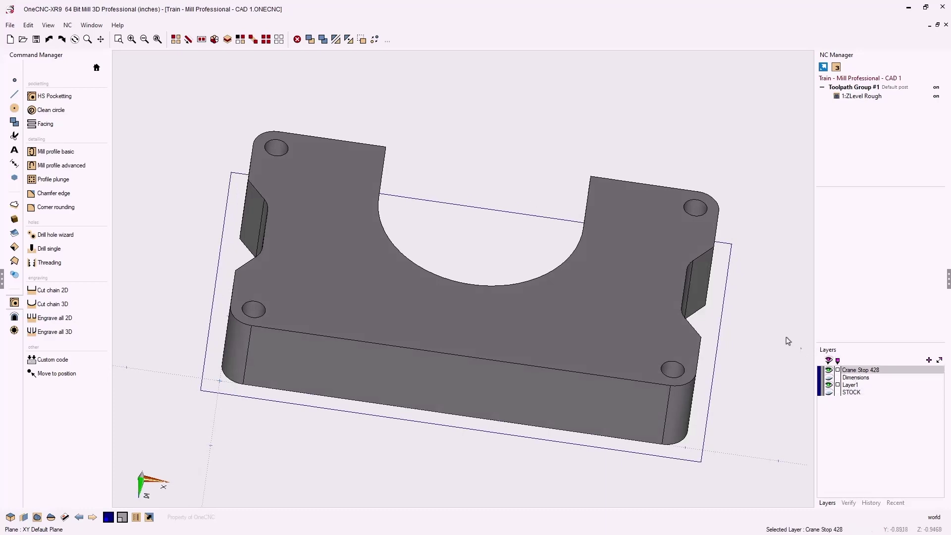
{"action": "left_click", "coordinate": [14, 261]}
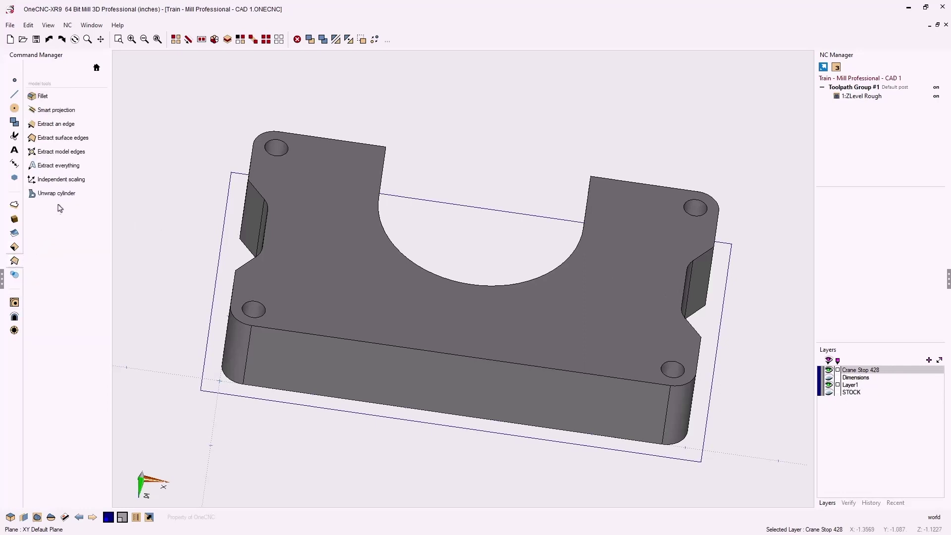
{"action": "left_click", "coordinate": [71, 142]}
{"action": "left_click", "coordinate": [274, 200]}
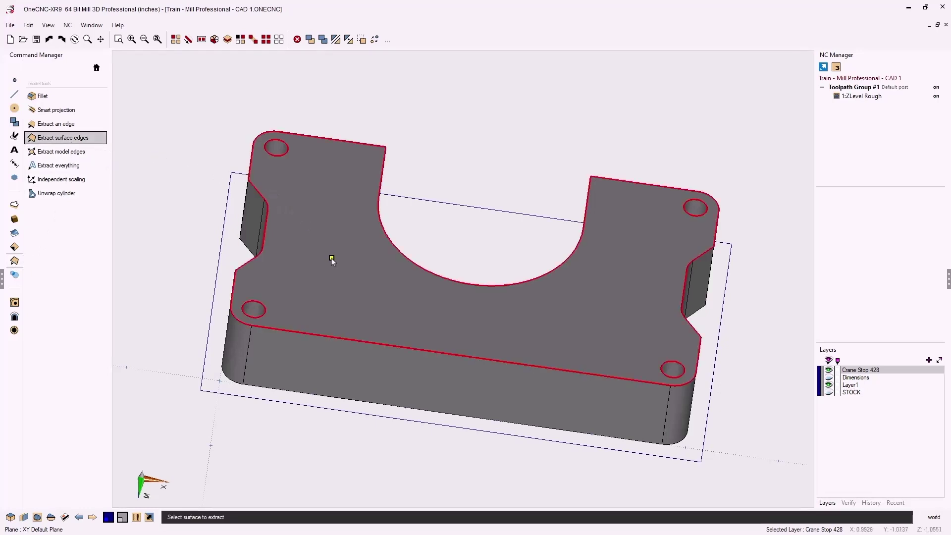
{"action": "right_click", "coordinate": [384, 239]}
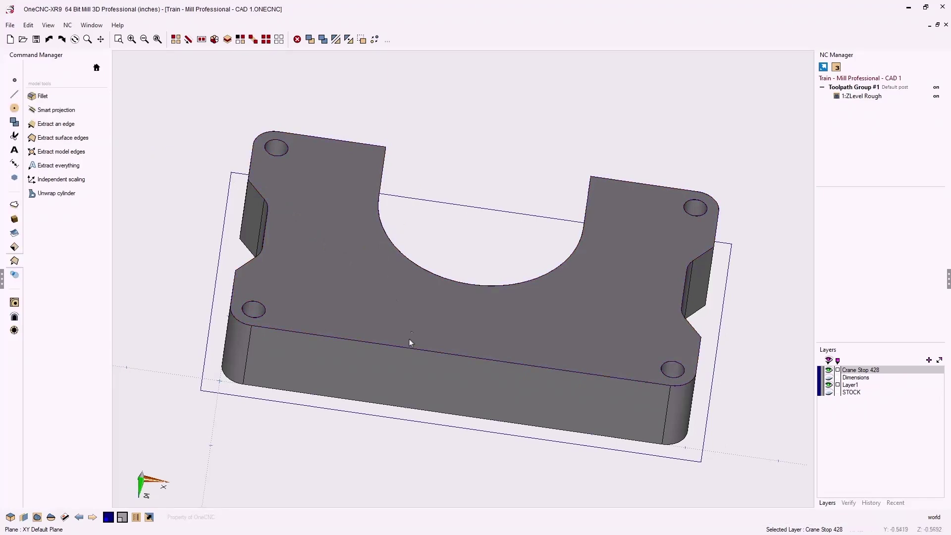
- Select the Crane Stop solid and blank it, leaving only the extracted edges displayed
{"action": "middle_click_drag", "start_coordinate": [377, 320], "coordinate": [391, 340]}
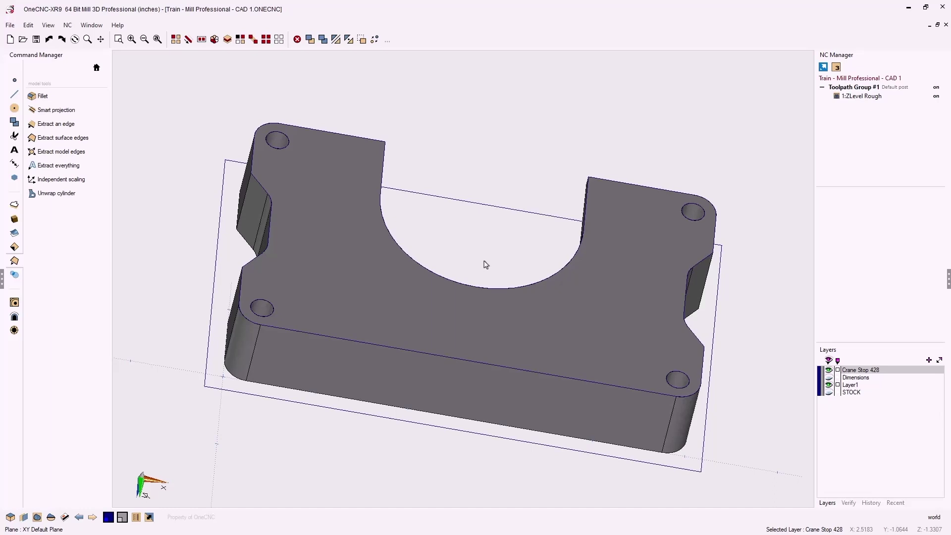
{"action": "key", "text": "s"}
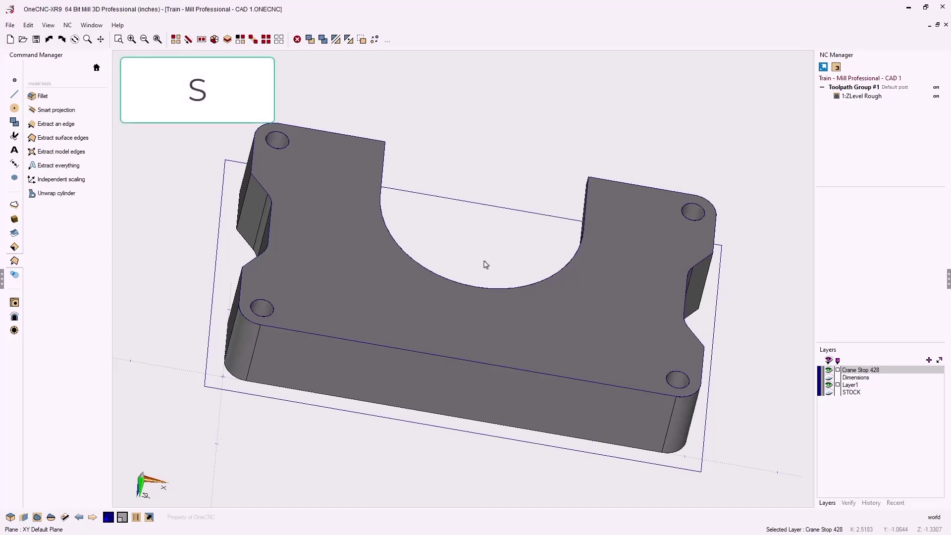
{"action": "left_click", "coordinate": [480, 316]}
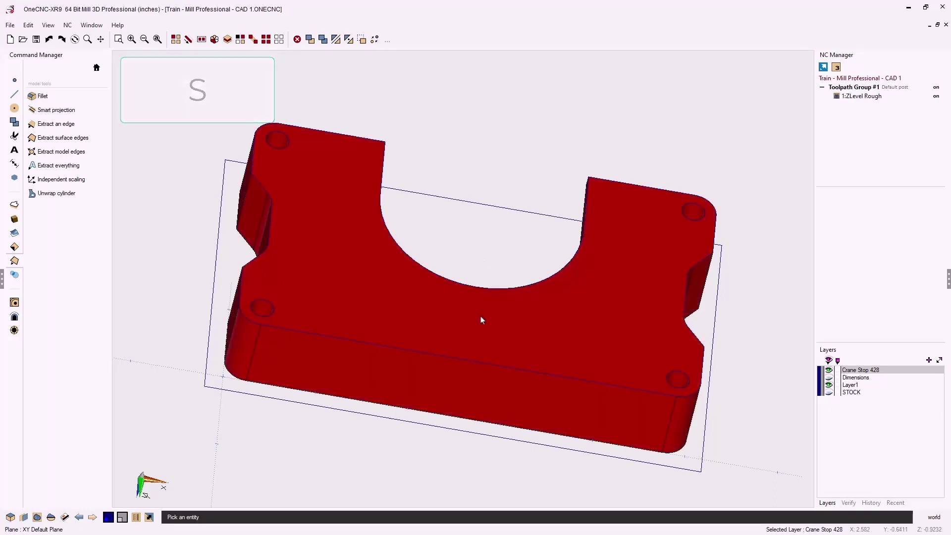
{"action": "key", "text": "b"}
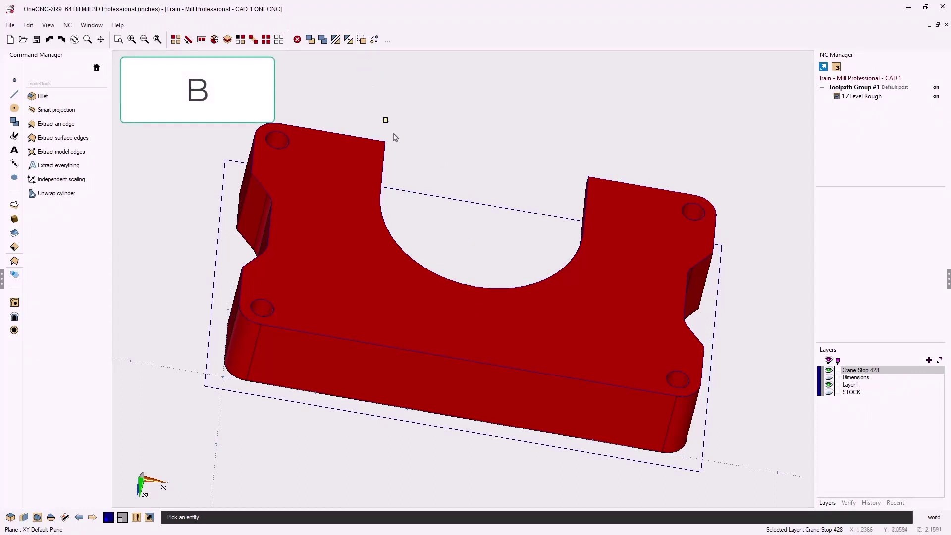
{"action": "left_click", "coordinate": [438, 326]}
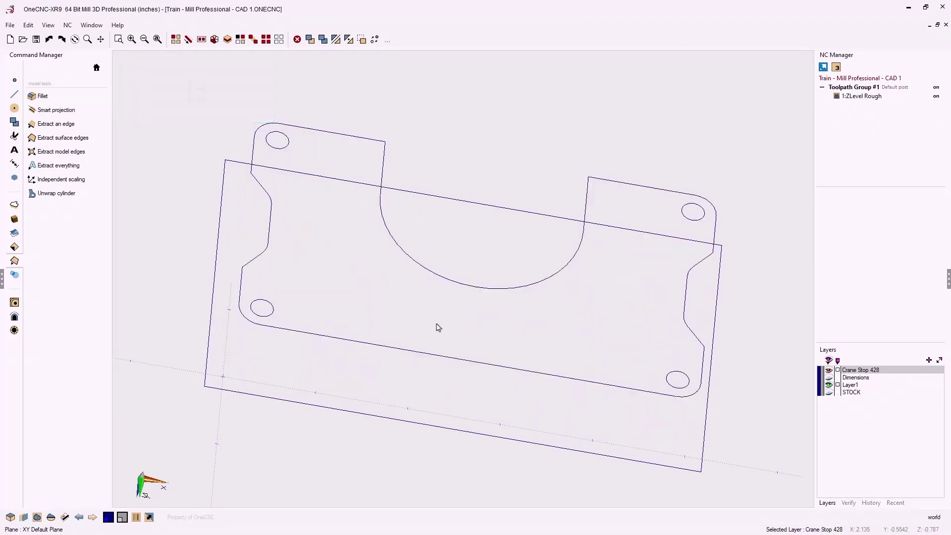
- Delete the short outline line on one side of the semicircular opening and extend the opposite line across to the far corner arc with Trim one
{"action": "middle_click_drag", "start_coordinate": [427, 237], "coordinate": [446, 244]}
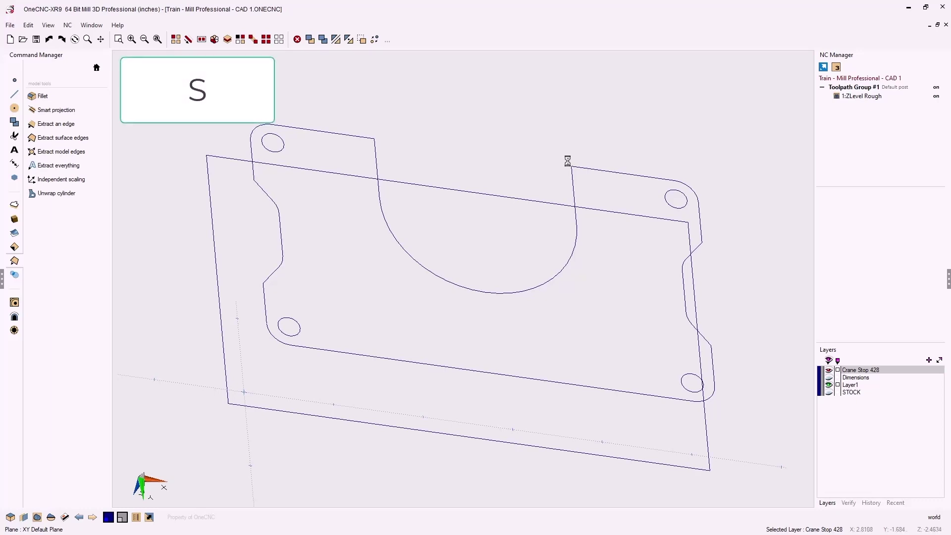
{"action": "key", "text": "Delete"}
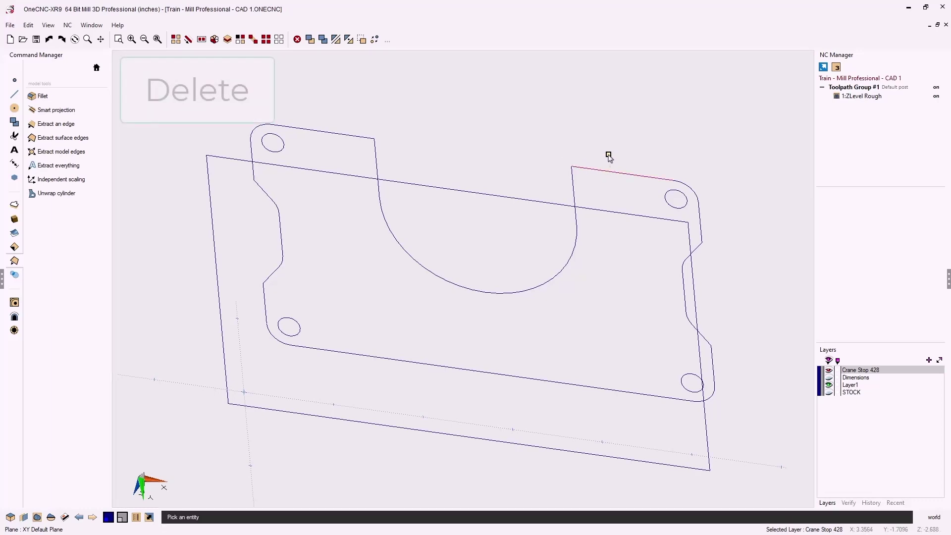
{"action": "left_click", "coordinate": [608, 156]}
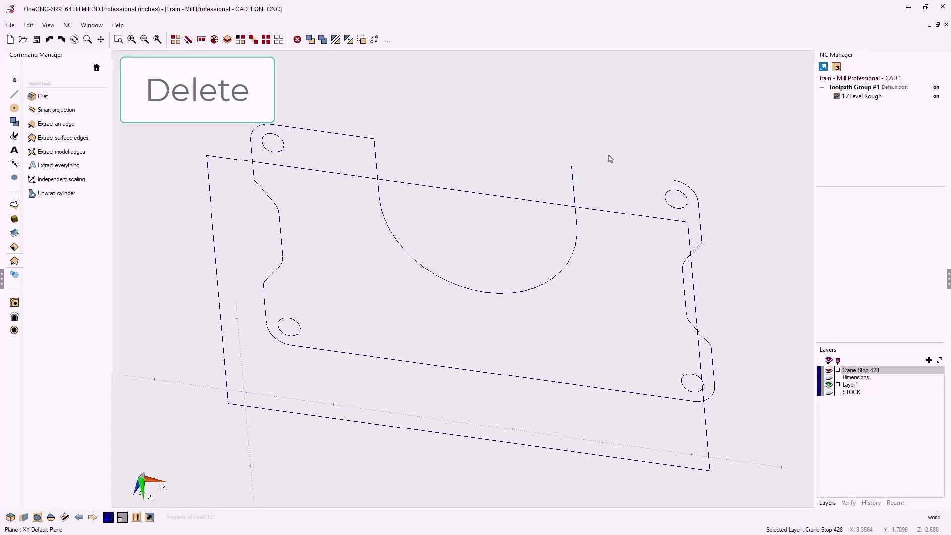
{"action": "key", "text": "t"}
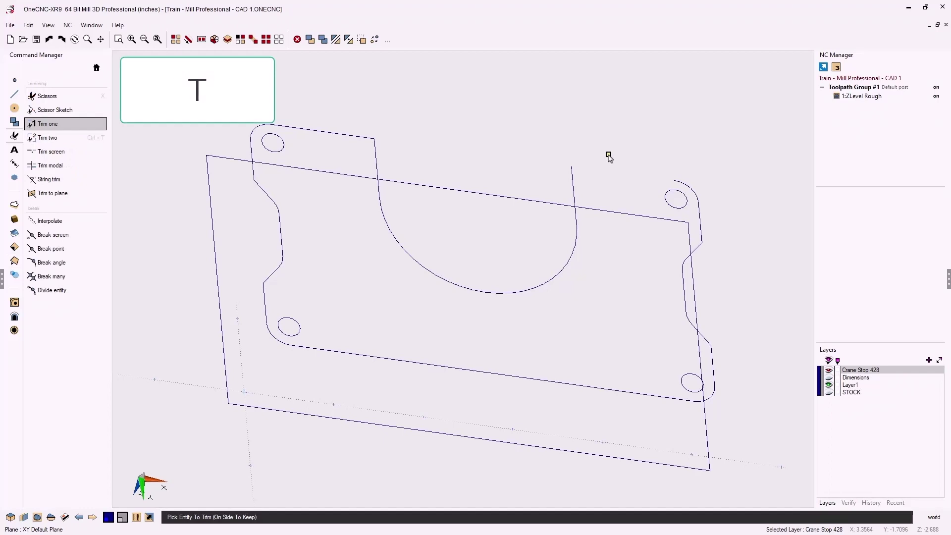
{"action": "left_click", "coordinate": [363, 137]}
{"action": "left_click", "coordinate": [678, 181]}
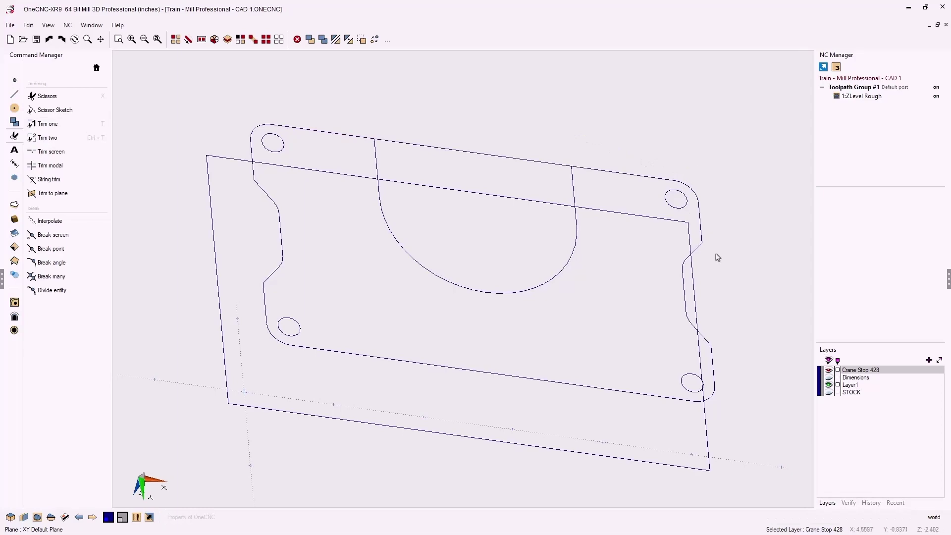
- Redisplay the solid on layer Crane Stop 428 and chain the closed bottom outline as a Mill profile basic profile, cutting on its outer side
{"action": "left_click", "coordinate": [828, 370]}
{"action": "middle_click_drag", "start_coordinate": [549, 424], "coordinate": [538, 249]}
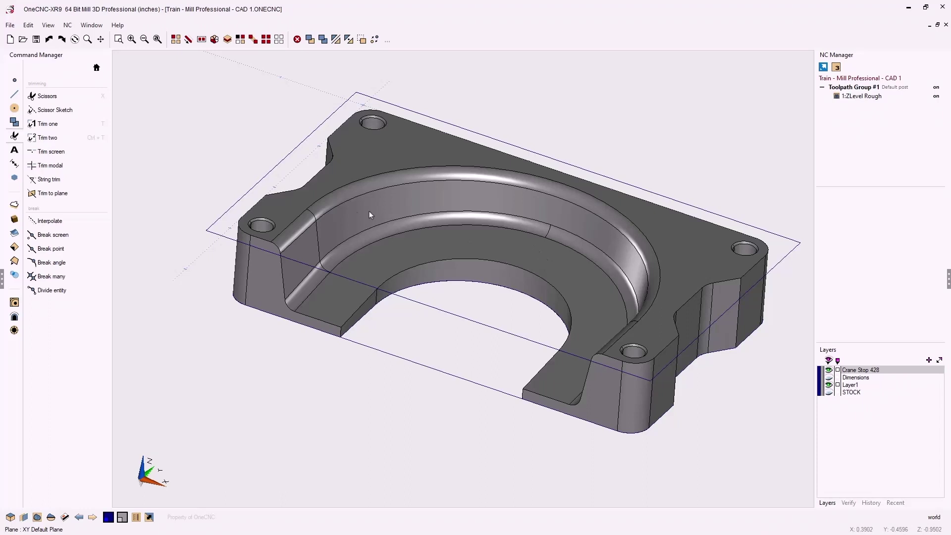
{"action": "left_click", "coordinate": [16, 303]}
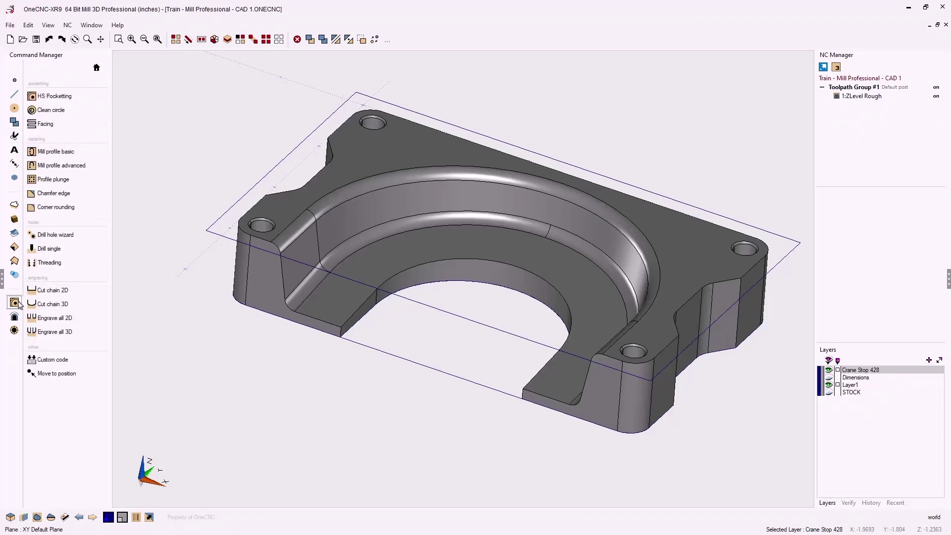
{"action": "left_click", "coordinate": [56, 152]}
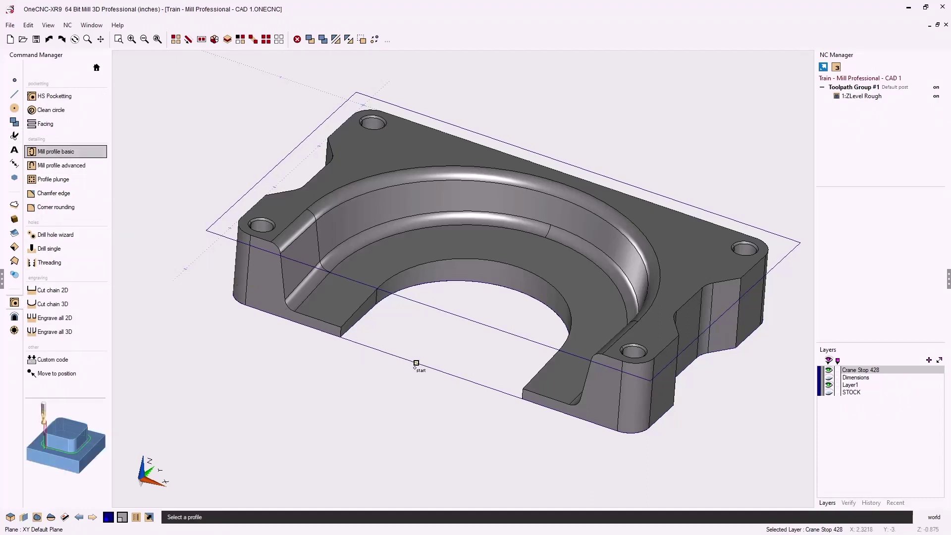
{"action": "left_click", "coordinate": [420, 365]}
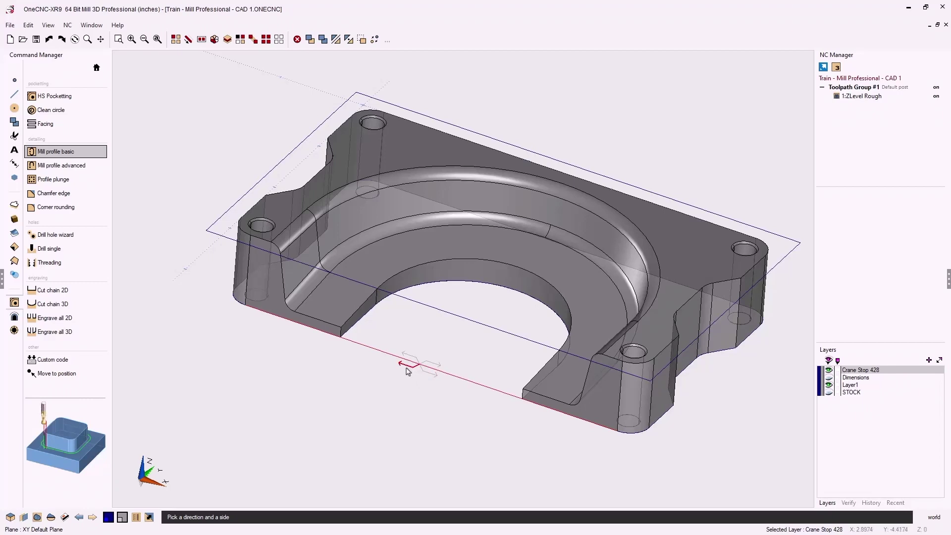
{"action": "left_click", "coordinate": [405, 371]}
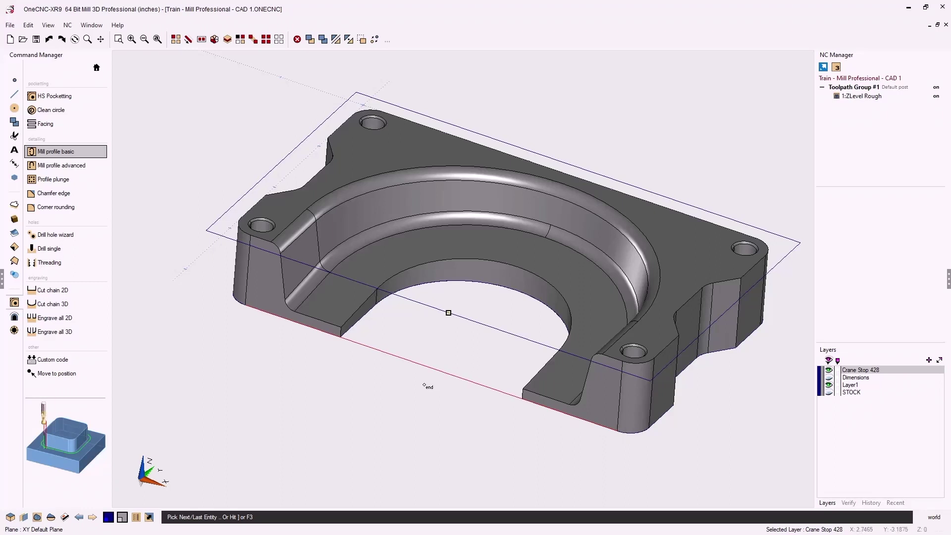
{"action": "key", "text": "F3"}
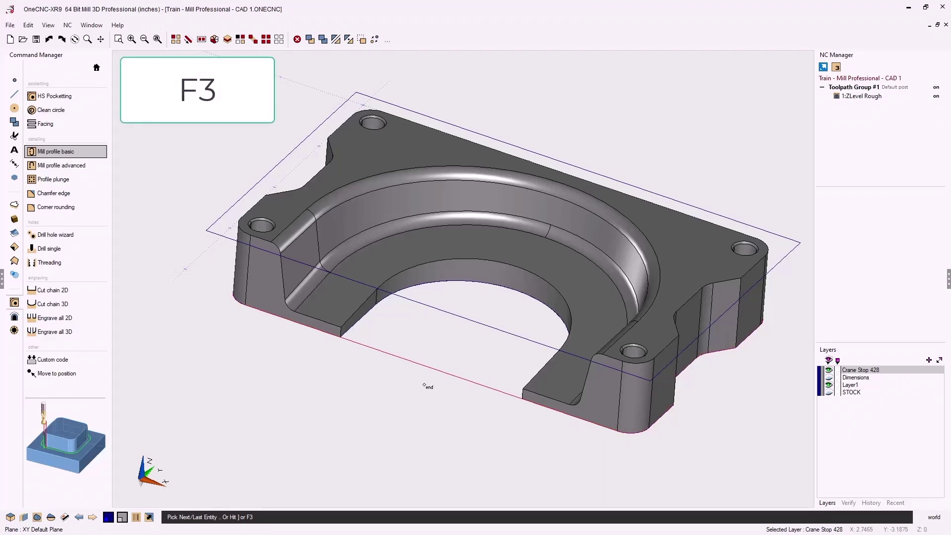
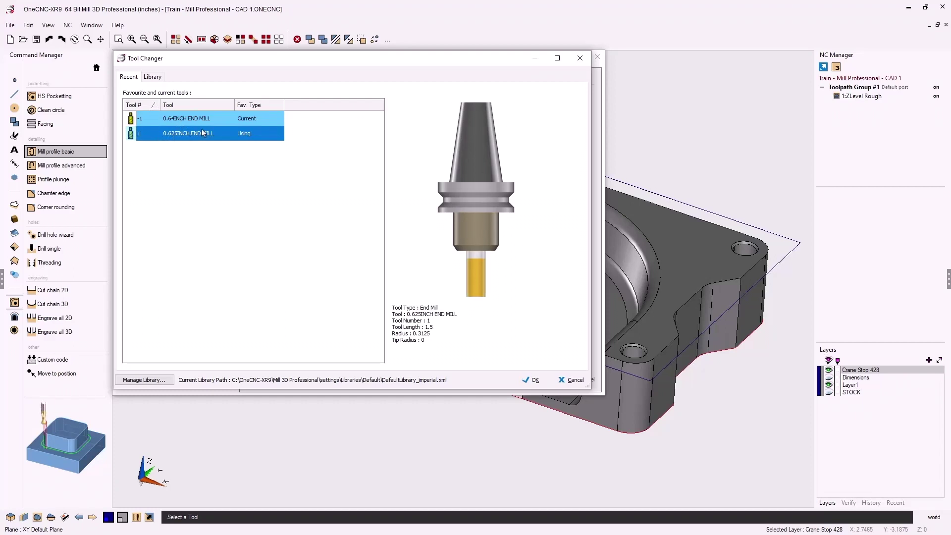
- Choose the 0.75 INCH 3/4 HSS END MILL from the tool library for the profile toolpath
{"action": "left_click", "coordinate": [153, 77]}
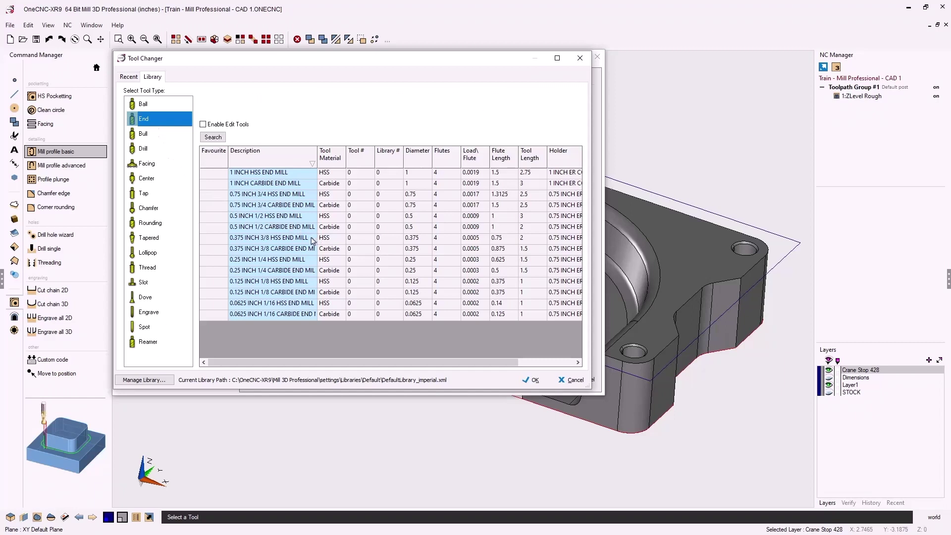
{"action": "left_click", "coordinate": [277, 195]}
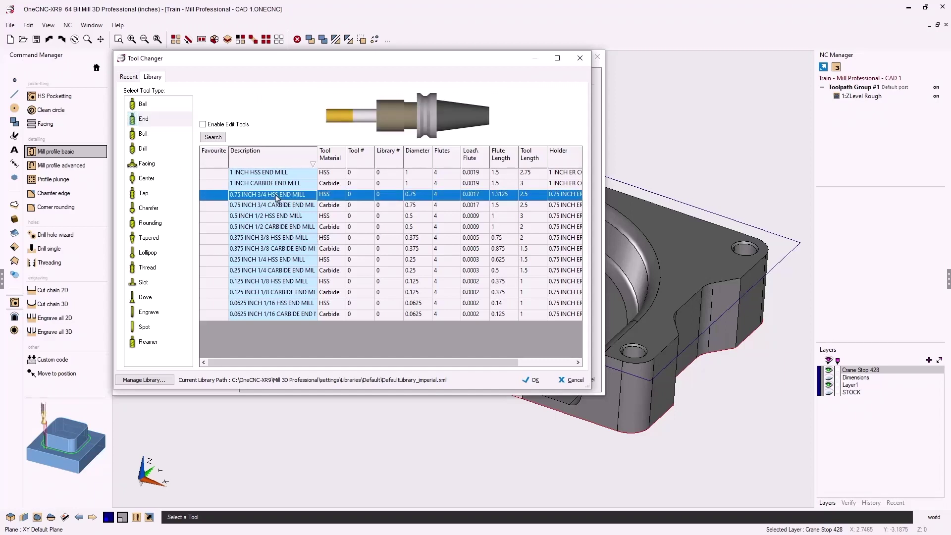
{"action": "left_click", "coordinate": [535, 381]}
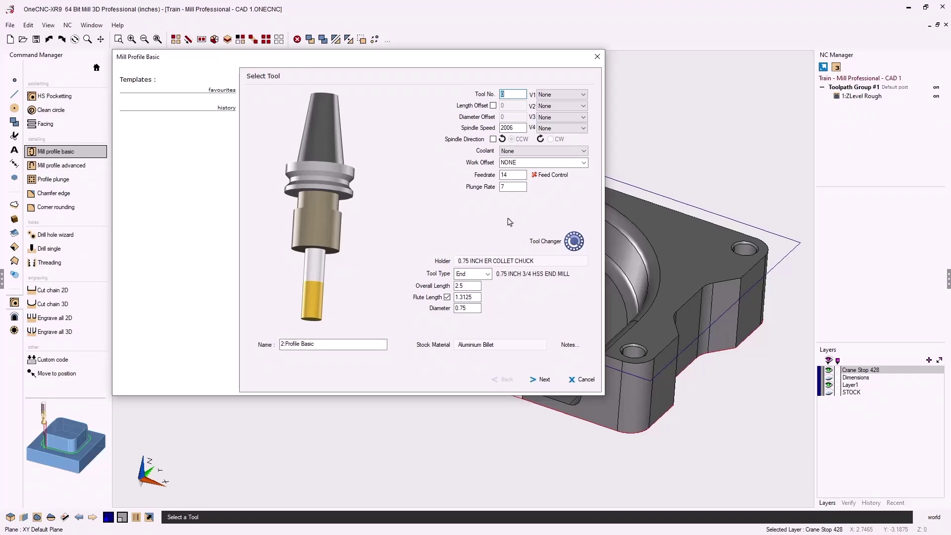
{"action": "left_click", "coordinate": [335, 236]}
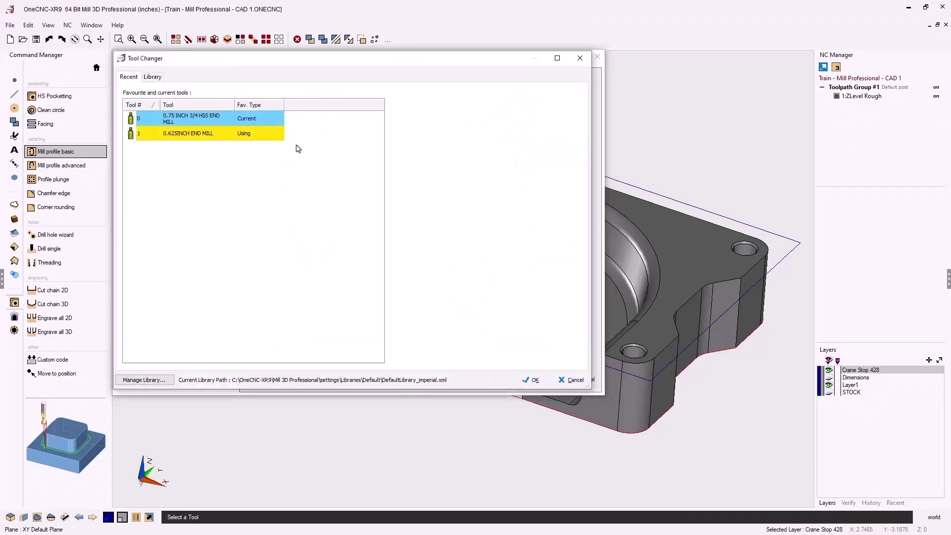
{"action": "left_click", "coordinate": [153, 77]}
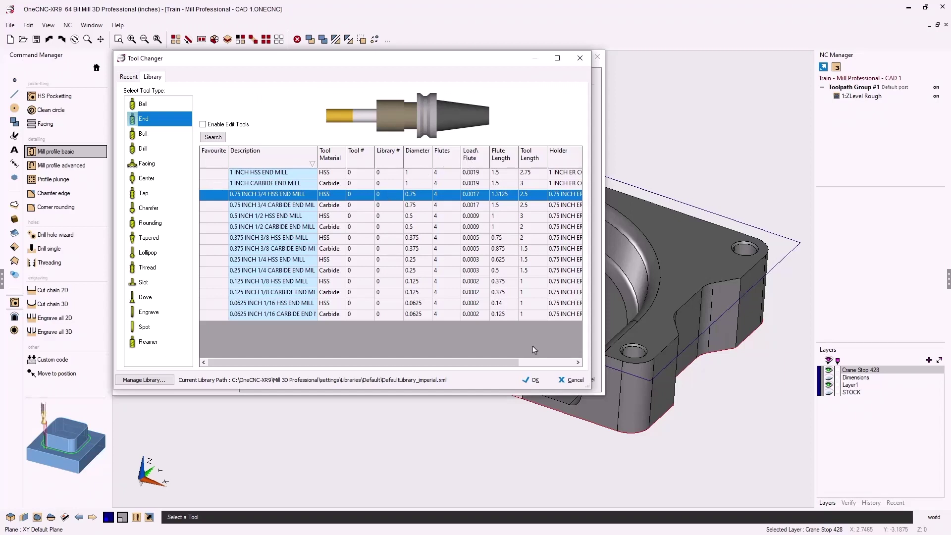
{"action": "left_click", "coordinate": [569, 380]}
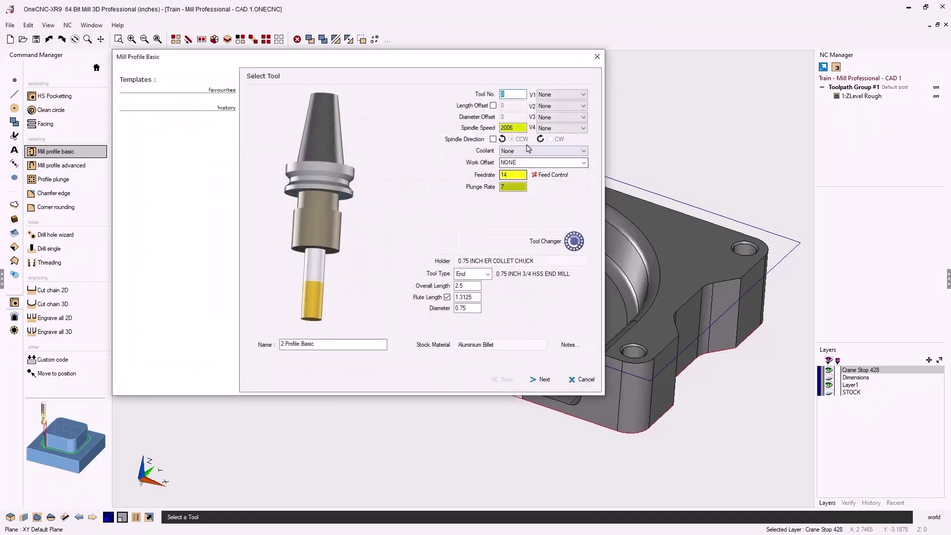
- Enter the spindle speed, a feedrate of 18 and the tool number, and accept the tool settings
{"action": "double_click", "coordinate": [502, 128]}
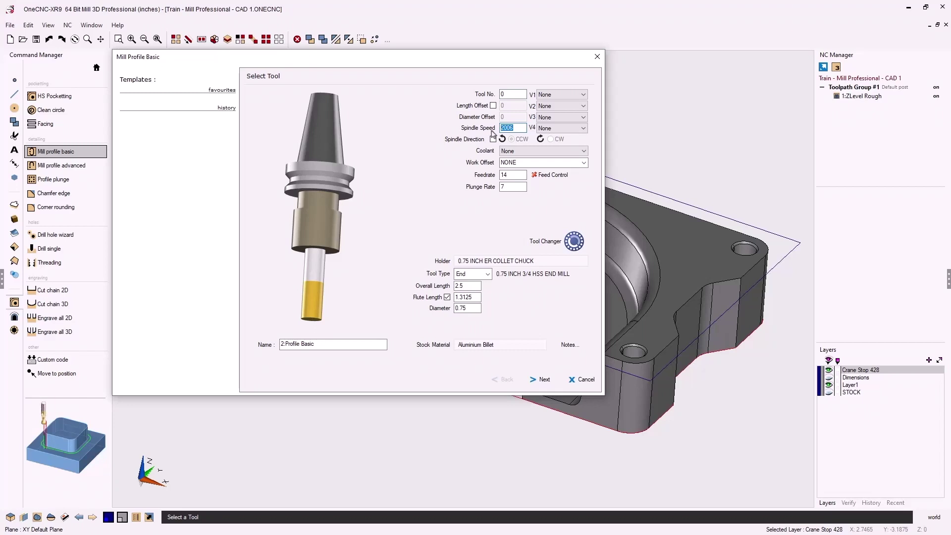
{"action": "type", "text": "2"}
{"action": "double_click", "coordinate": [503, 174]}
{"action": "type", "text": "18"}
{"action": "double_click", "coordinate": [509, 94]}
{"action": "left_click", "coordinate": [546, 379]}
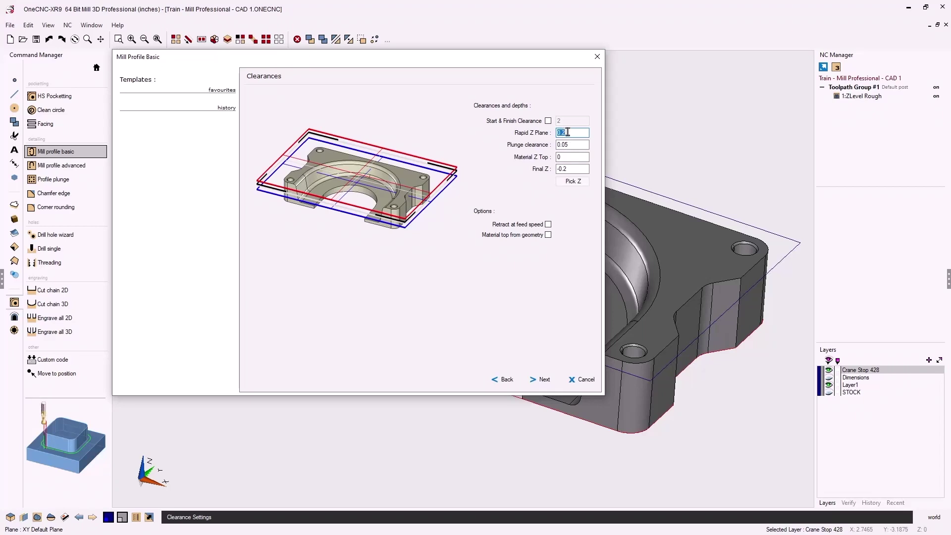
- Set the rapid Z plane to 0.5 and the plunge clearance to 0.05
{"action": "type", "text": "1"}
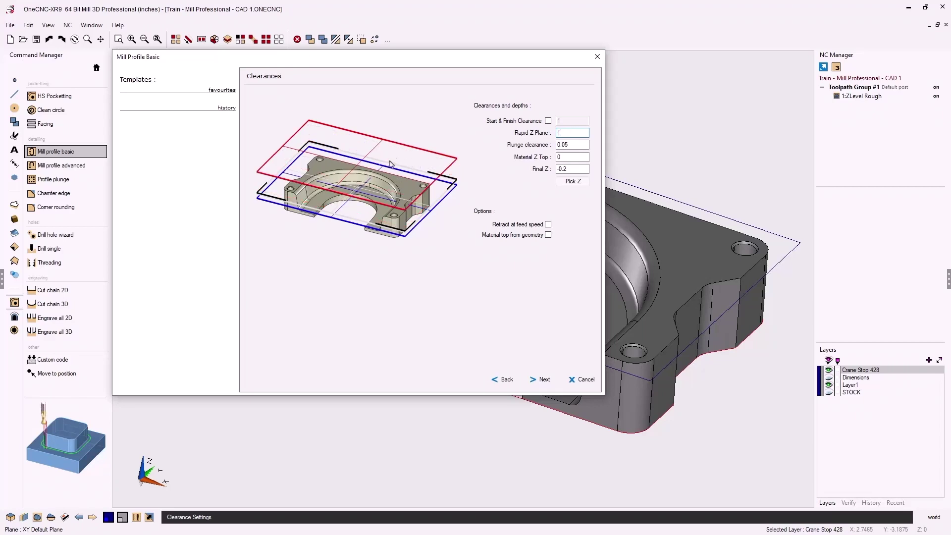
{"action": "double_click", "coordinate": [558, 132]}
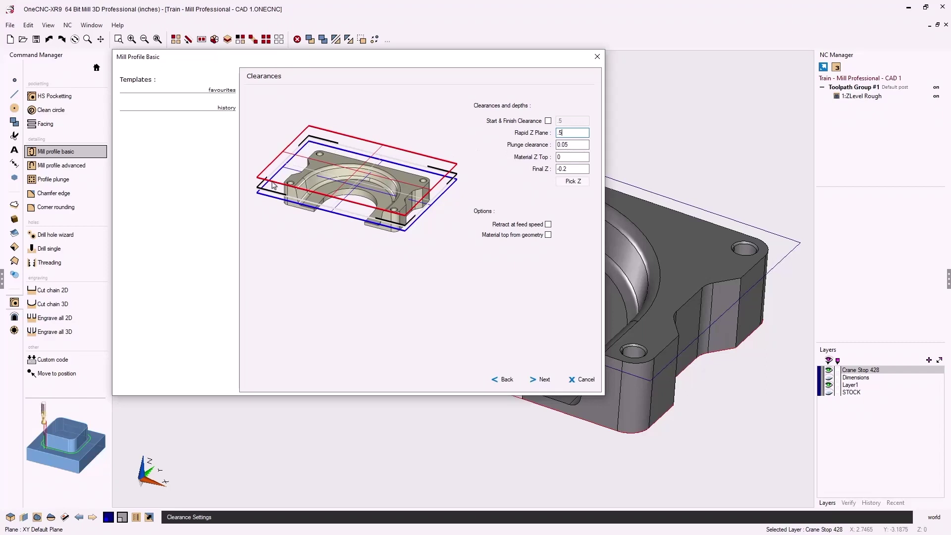
{"action": "double_click", "coordinate": [570, 144]}
{"action": "type", "text": ".2"}
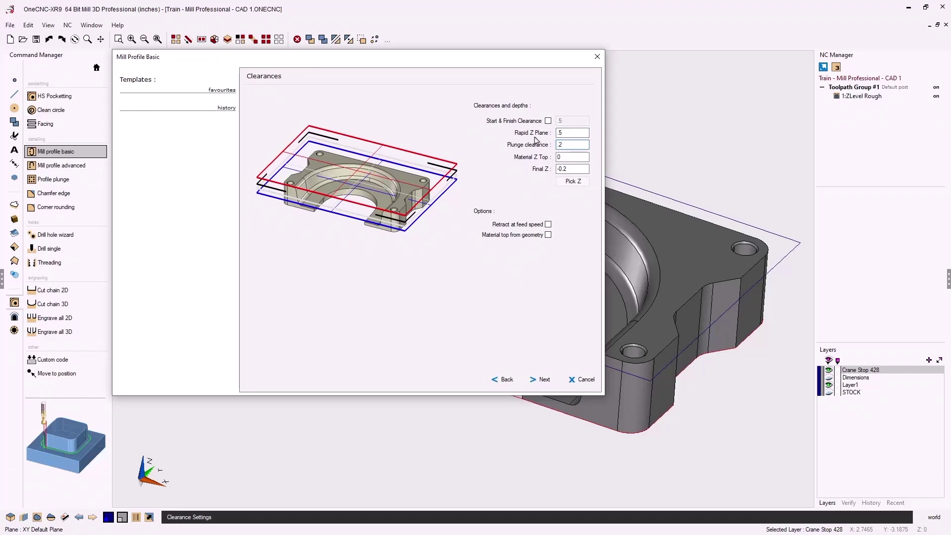
{"action": "key", "text": "BackSpace"}
{"action": "key", "text": "BackSpace"}
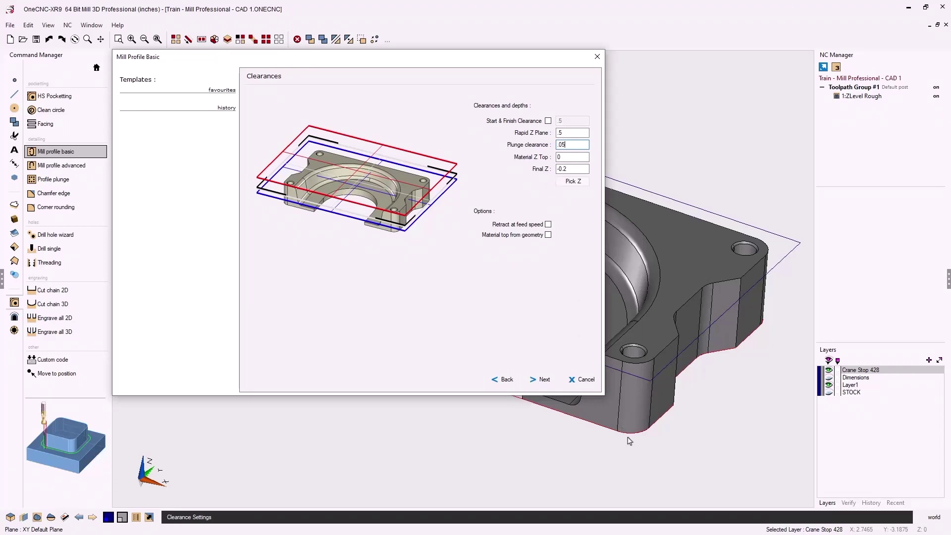
- Pick the Z depth at the part's bottom edge, set Final Z to -0.89 and accept the clearance settings
{"action": "left_click", "coordinate": [572, 182]}
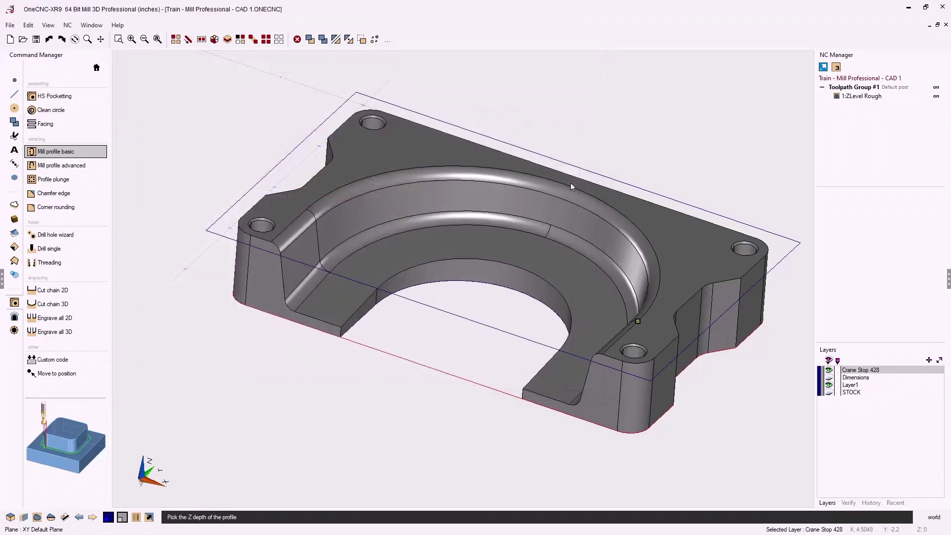
{"action": "left_click", "coordinate": [617, 431]}
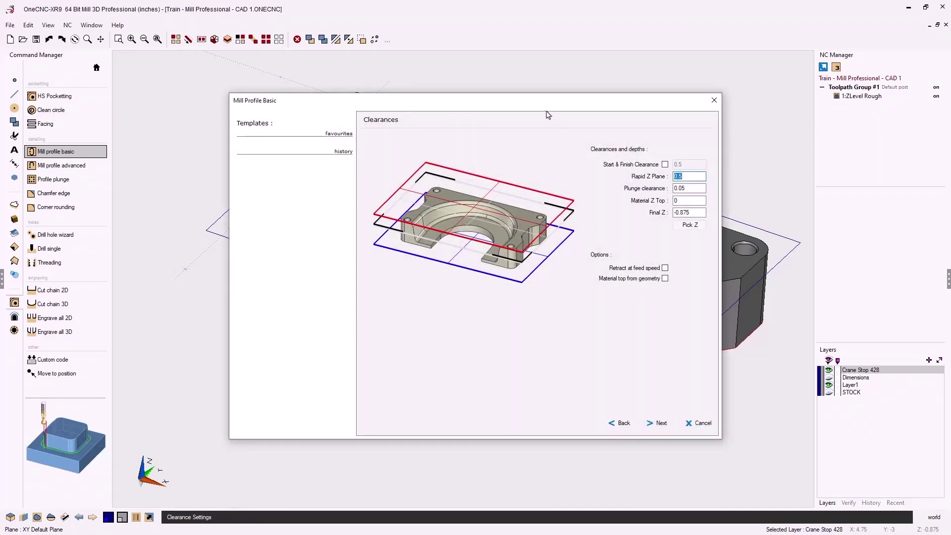
{"action": "left_click_drag", "start_coordinate": [513, 99], "coordinate": [422, 68]}
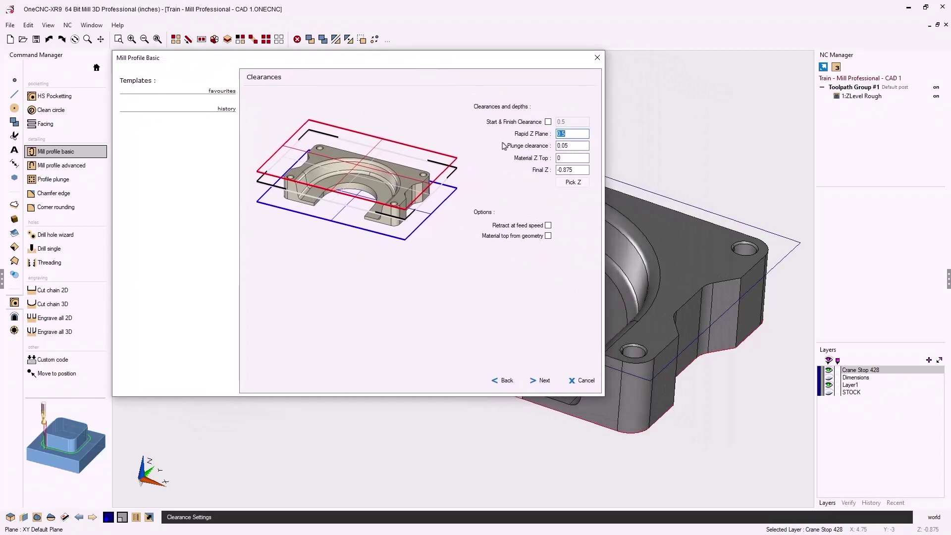
{"action": "left_click", "coordinate": [575, 170]}
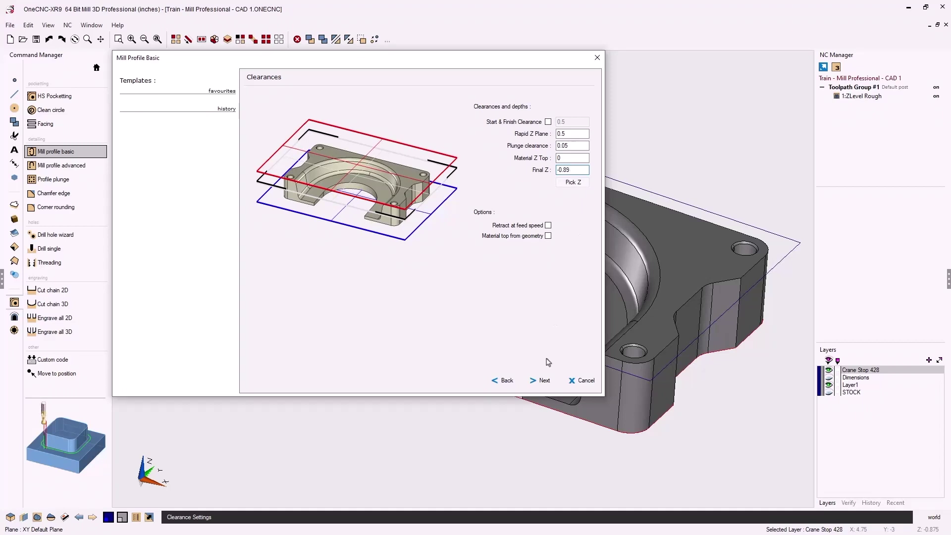
{"action": "left_click", "coordinate": [543, 382]}
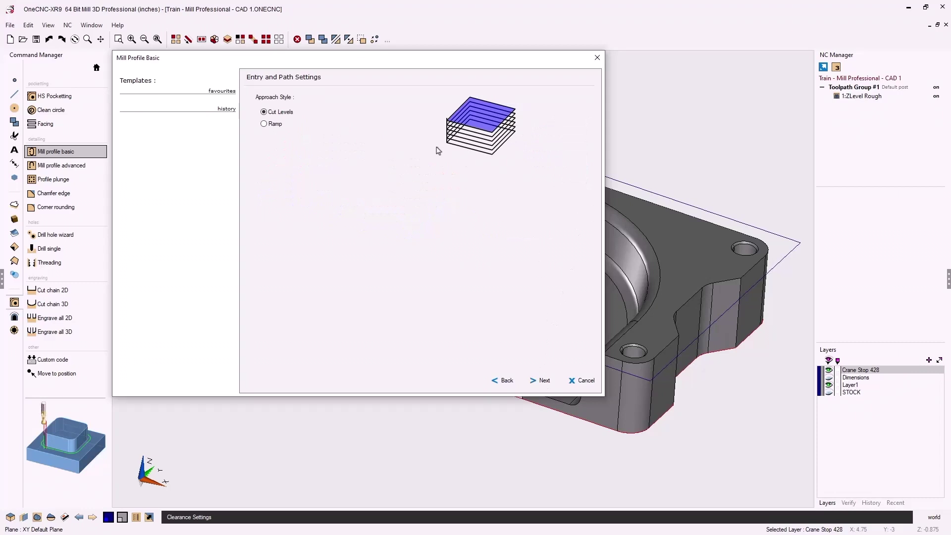
- Preview the Ramp approach style, return it to Cut Levels and accept the entry and path settings
{"action": "left_click", "coordinate": [264, 124]}
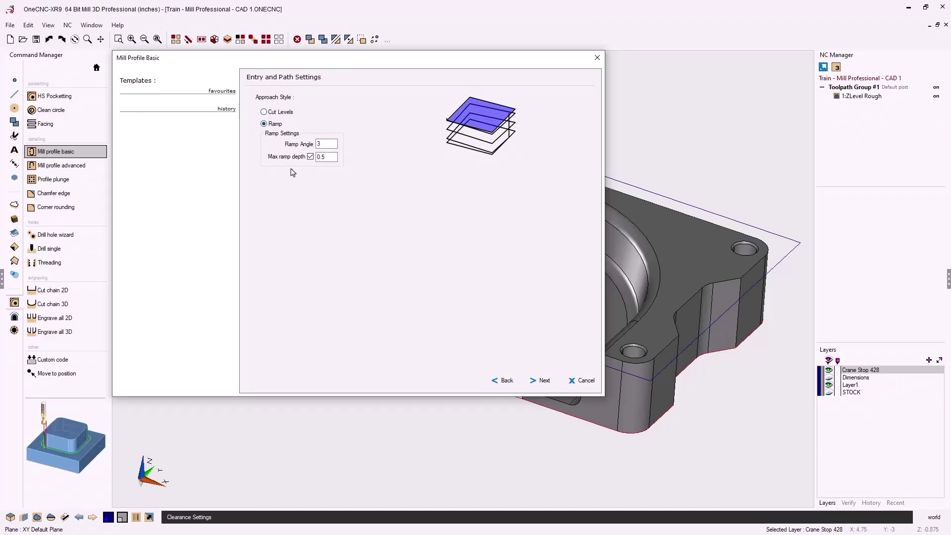
{"action": "left_click", "coordinate": [264, 112]}
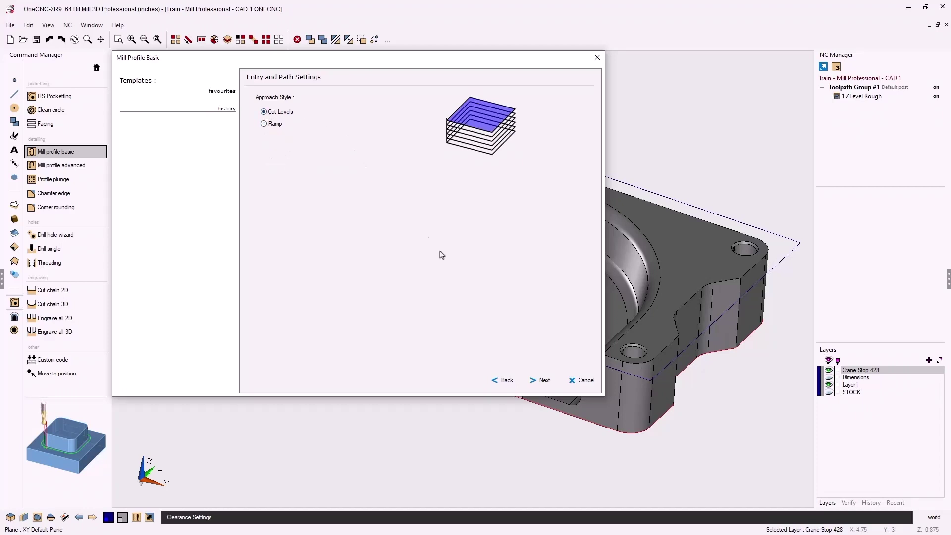
{"action": "left_click", "coordinate": [546, 382]}
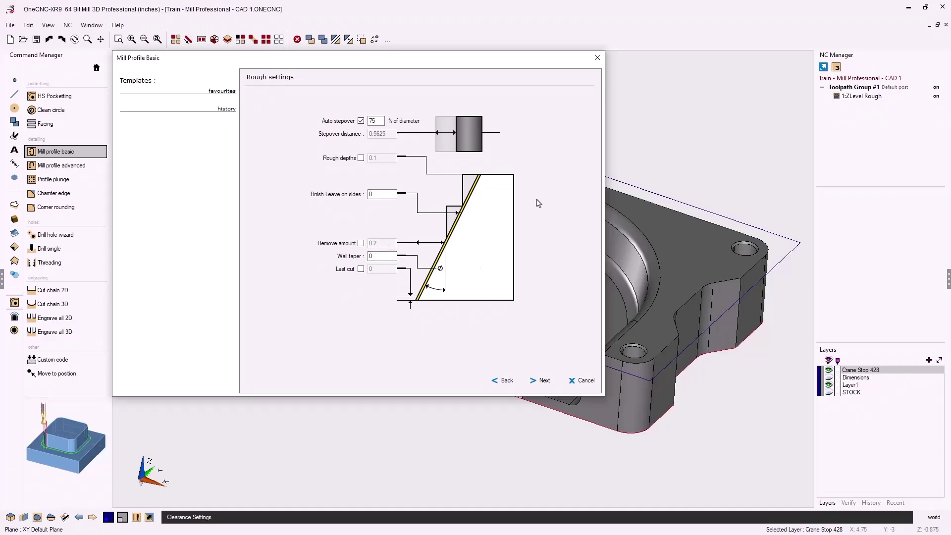
- Try a finish allowance of .02 on the sides combined with Bottom only finishing
{"action": "left_click", "coordinate": [544, 380]}
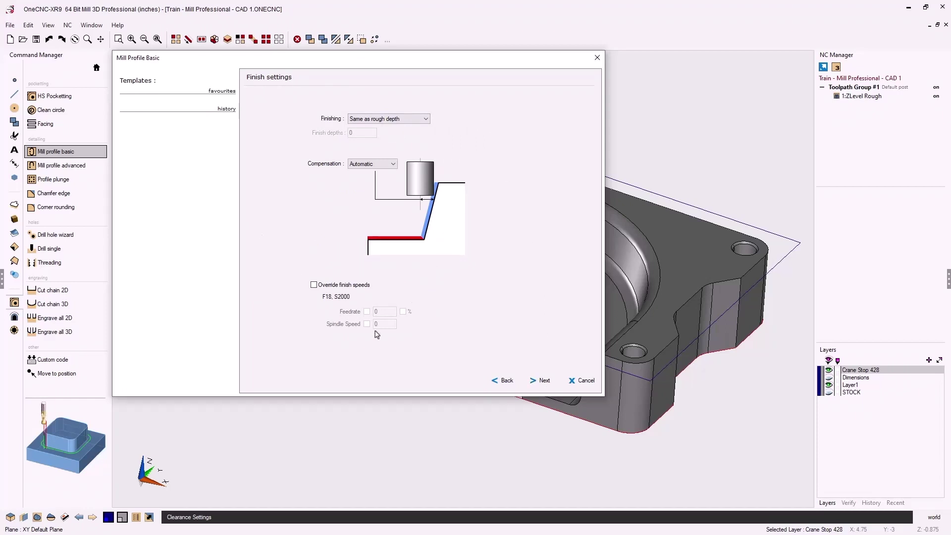
{"action": "left_click", "coordinate": [504, 381]}
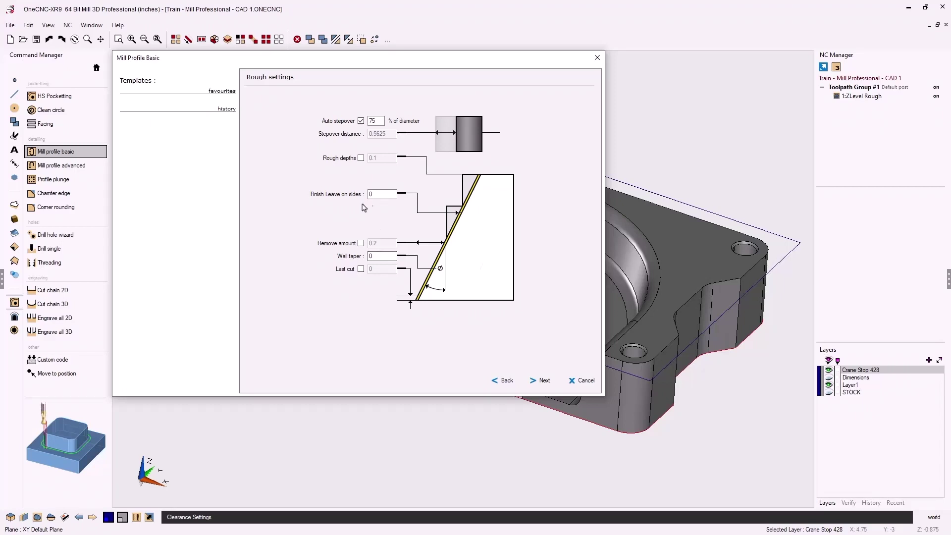
{"action": "left_click_drag", "start_coordinate": [383, 195], "coordinate": [365, 195]}
{"action": "type", "text": ".02"}
{"action": "left_click", "coordinate": [544, 380]}
{"action": "left_click", "coordinate": [409, 123]}
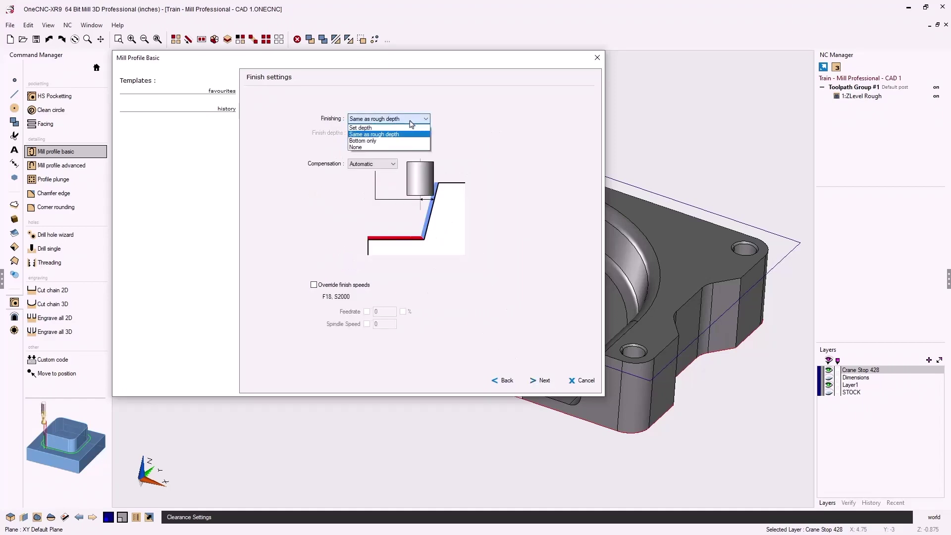
{"action": "left_click", "coordinate": [391, 140]}
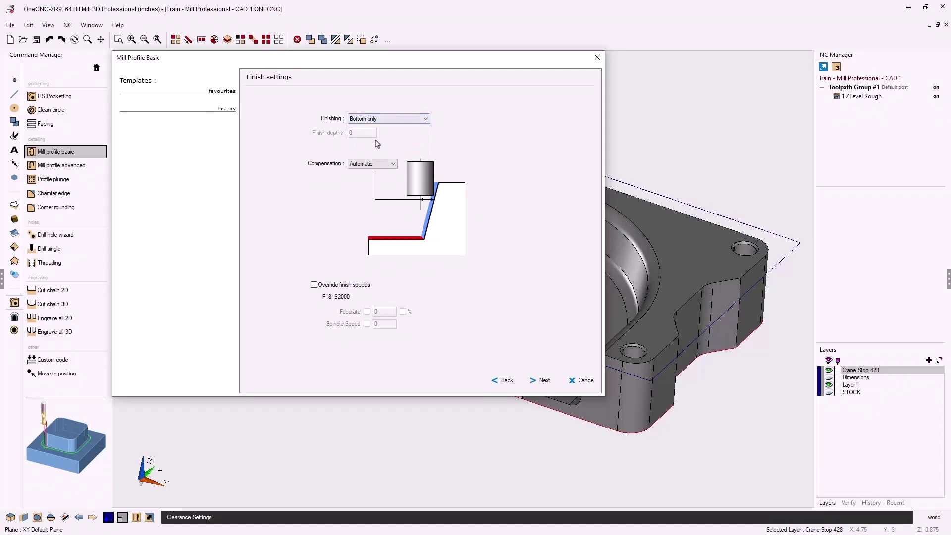
{"action": "left_click", "coordinate": [506, 381]}
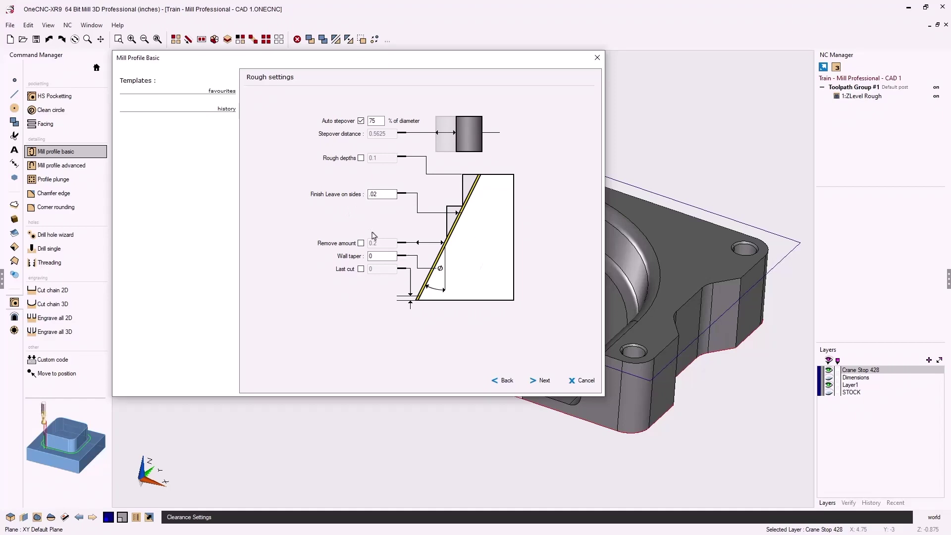
- Set the finish allowance on the sides to 0 and finishing to None, accepting the rough and finish settings
{"action": "double_click", "coordinate": [385, 194]}
{"action": "type", "text": "0"}
{"action": "left_click", "coordinate": [543, 381]}
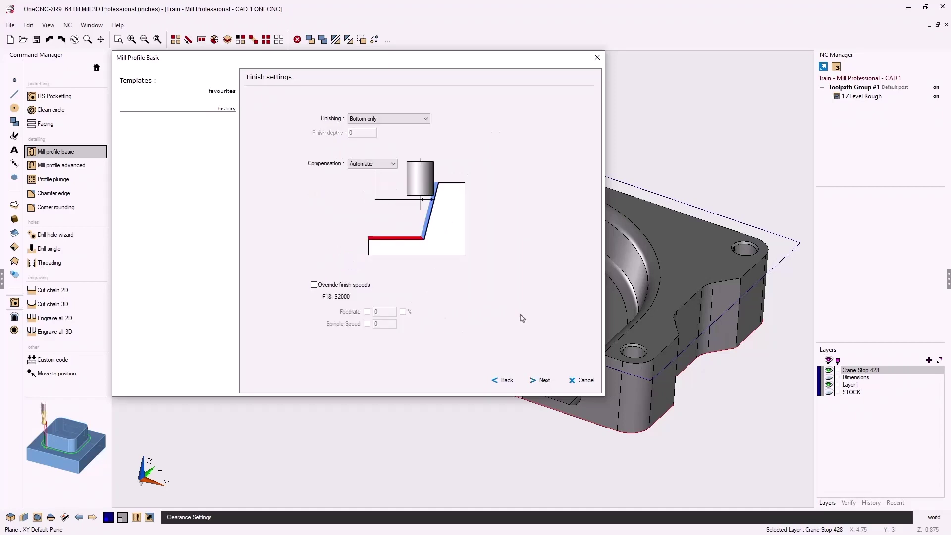
{"action": "left_click", "coordinate": [382, 120]}
{"action": "left_click", "coordinate": [372, 149]}
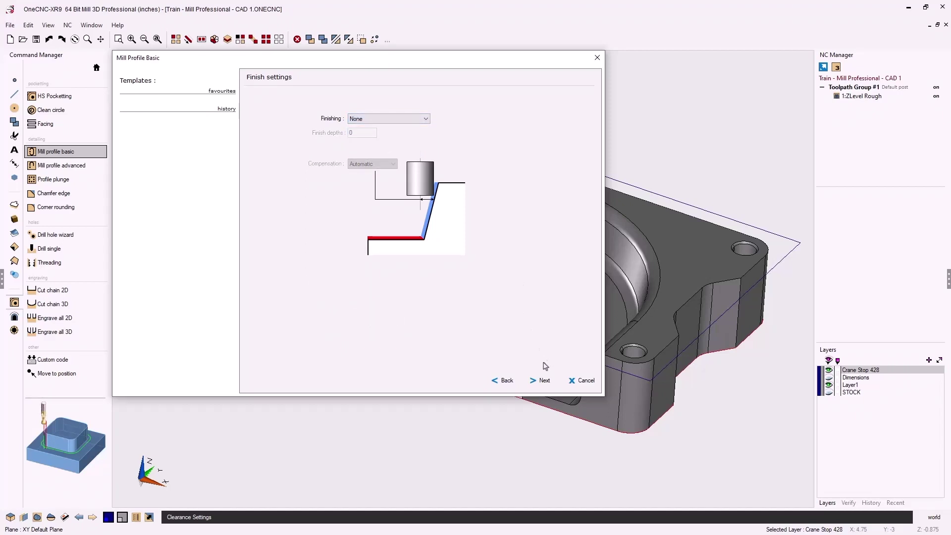
{"action": "left_click", "coordinate": [546, 382]}
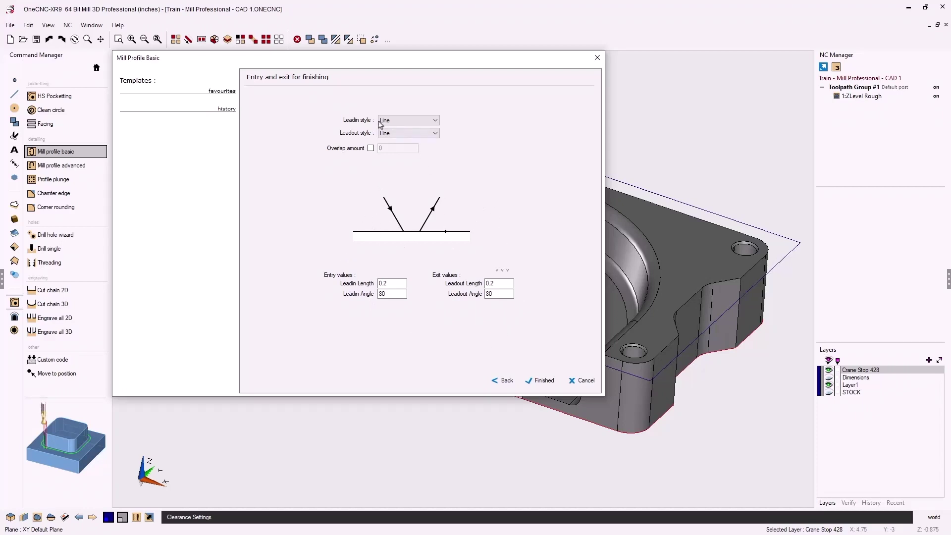
- Use Line-Arc lead-in and lead-out with a 45 degree angle and line length 0, and generate the profile toolpath
{"action": "left_click", "coordinate": [396, 123]}
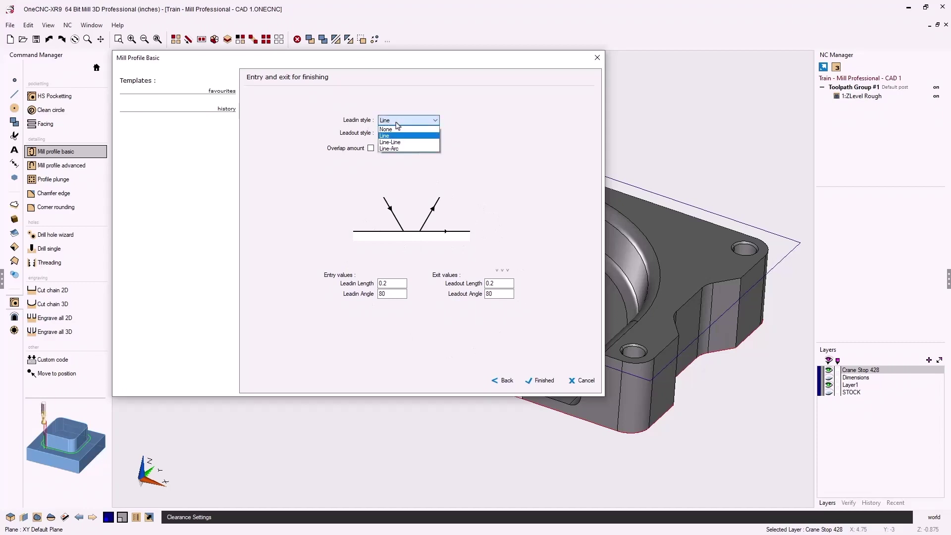
{"action": "left_click", "coordinate": [399, 148]}
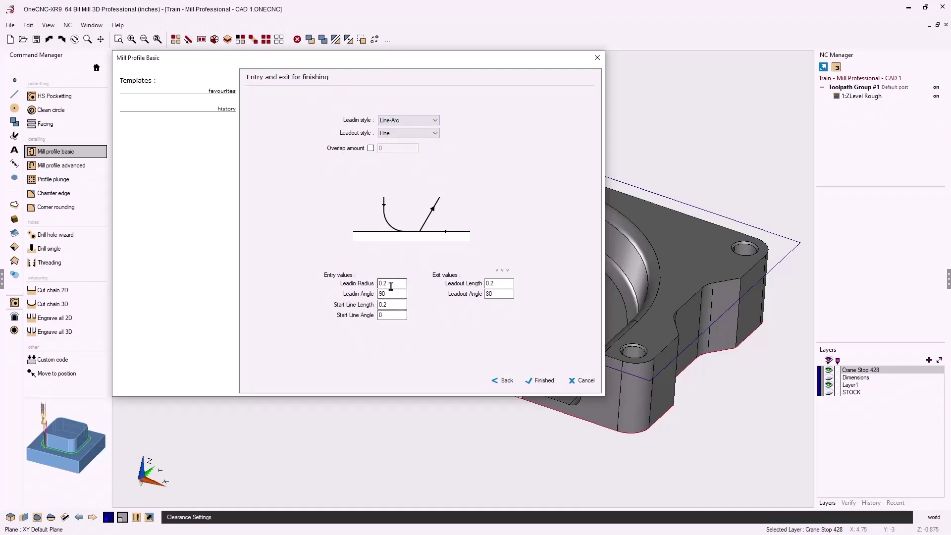
{"action": "left_click_drag", "start_coordinate": [388, 295], "coordinate": [377, 294]}
{"action": "type", "text": "45"}
{"action": "left_click_drag", "start_coordinate": [391, 305], "coordinate": [377, 306]}
{"action": "type", "text": "0"}
{"action": "left_click", "coordinate": [391, 315]}
{"action": "left_click", "coordinate": [502, 270]}
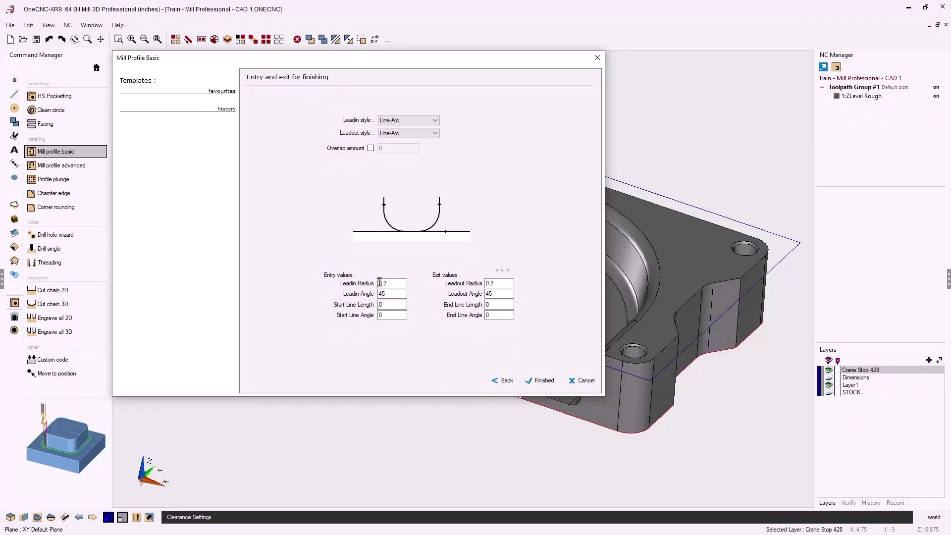
{"action": "left_click", "coordinate": [543, 380]}
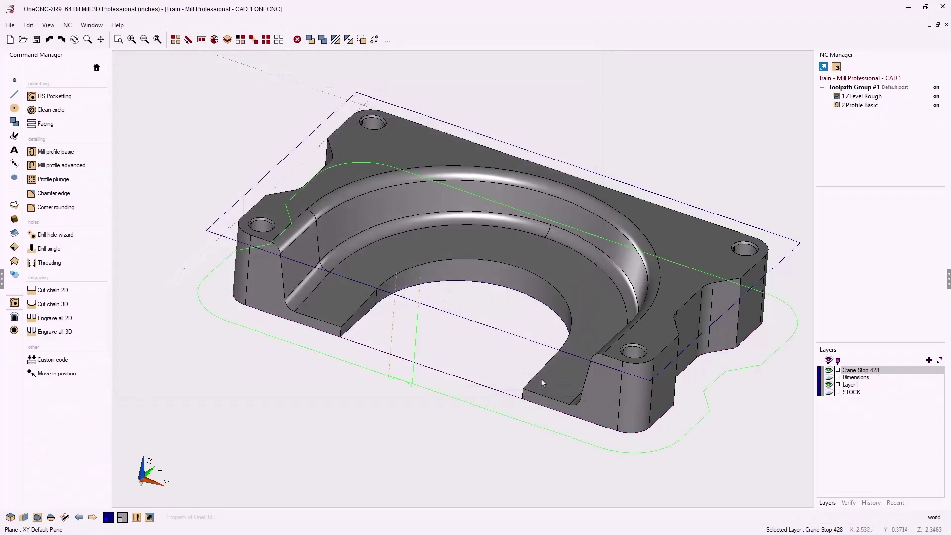